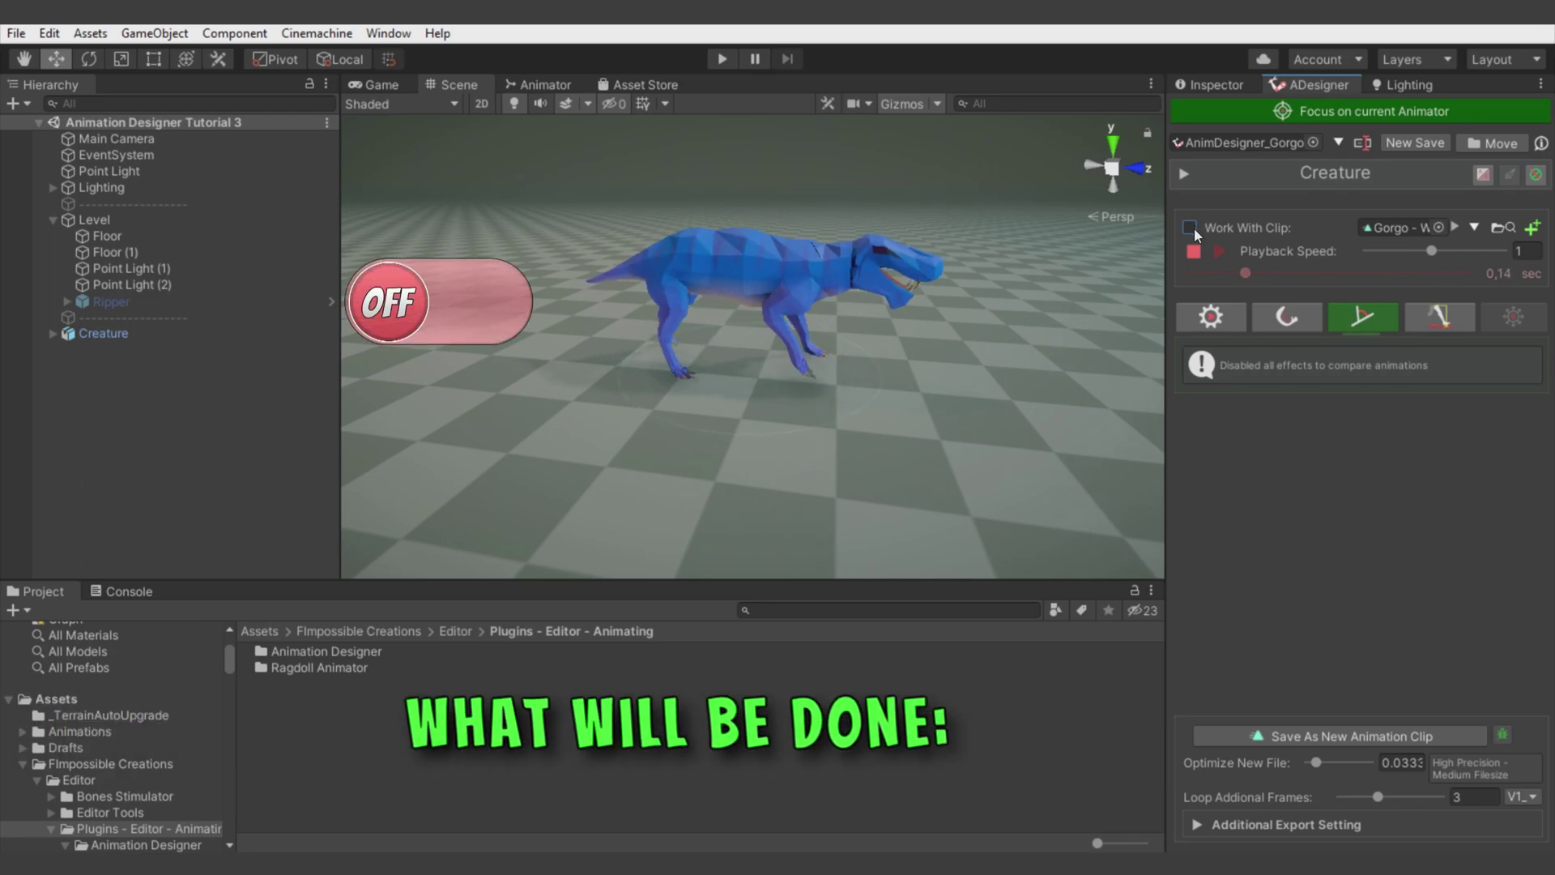
Step: Toggle Work With Clip off and on to compare the edited walk with the original
{"action": "left_click", "coordinate": [1192, 228]}
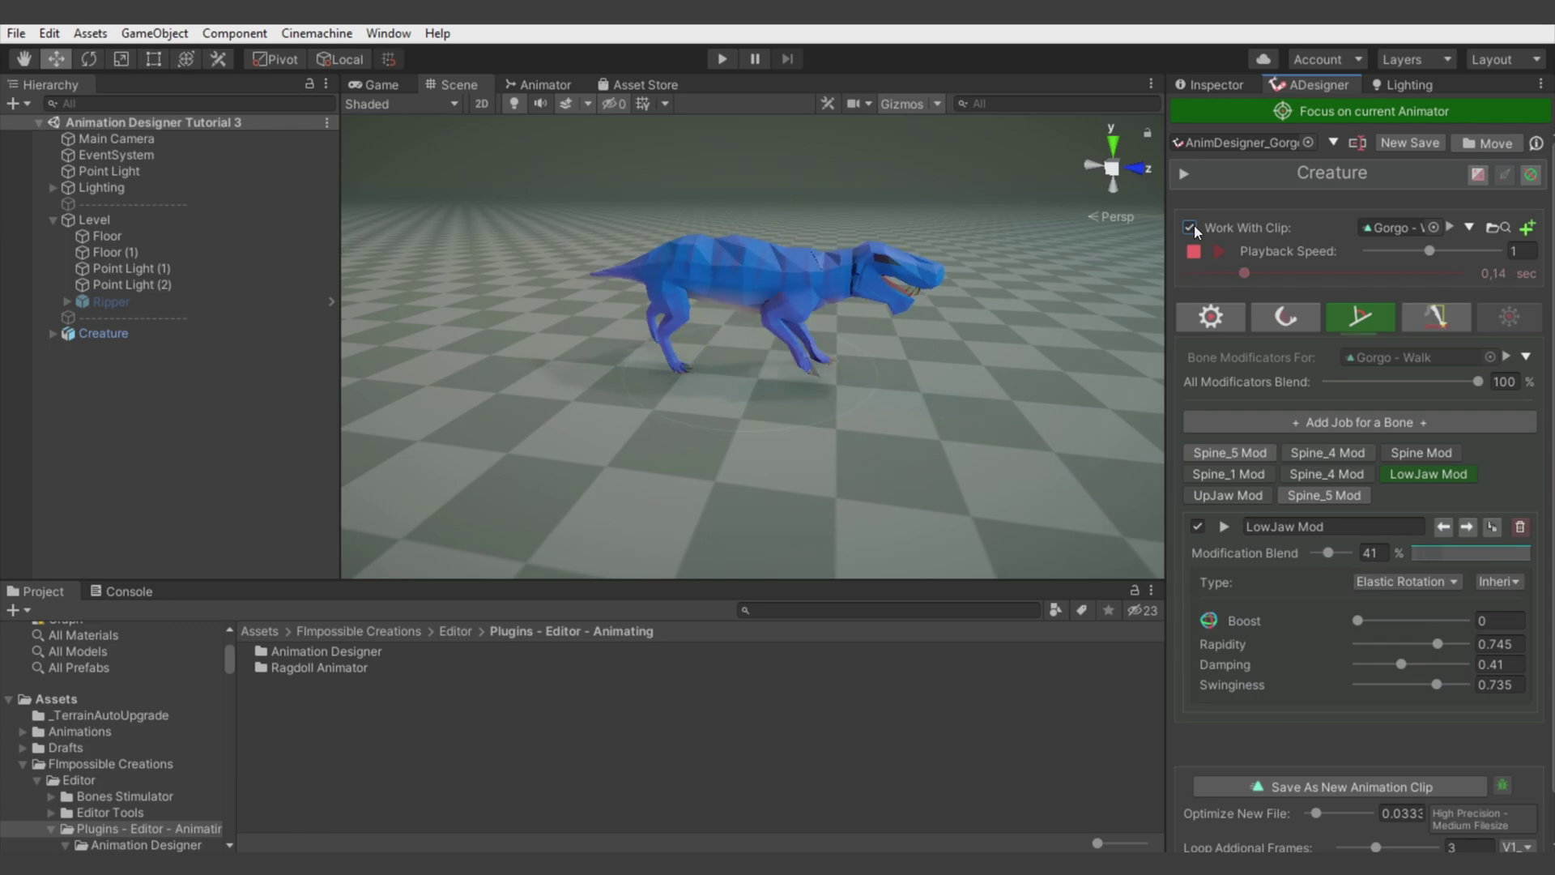
{"action": "left_click", "coordinate": [1194, 225]}
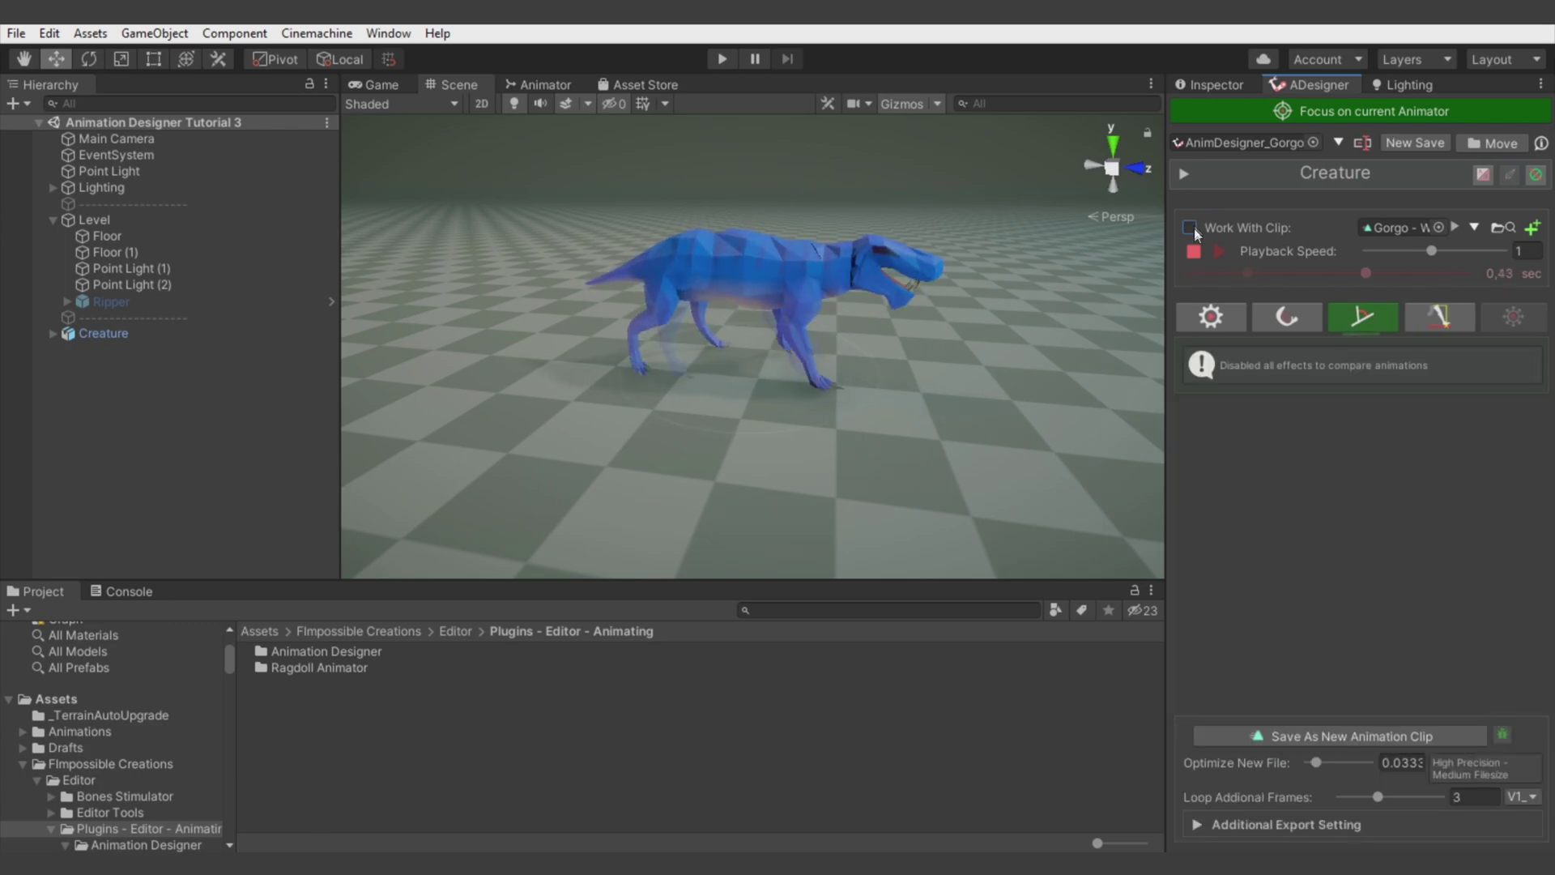
{"action": "left_click", "coordinate": [1194, 227]}
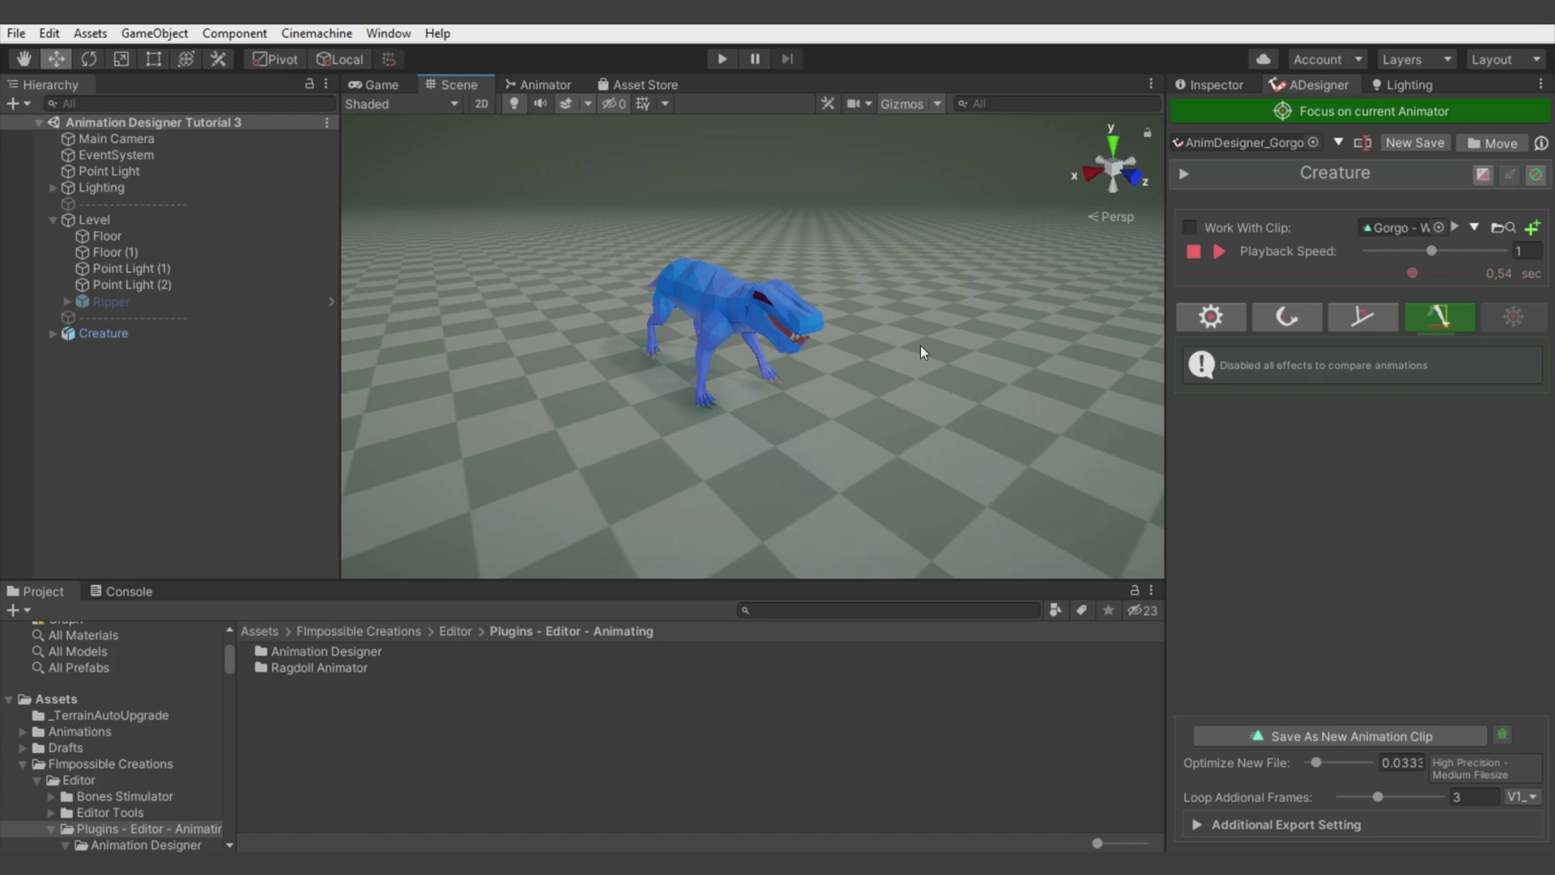
Step: Pause the walk preview at 0.62 sec and orbit closer around the dinosaur
{"action": "left_click", "coordinate": [1223, 254]}
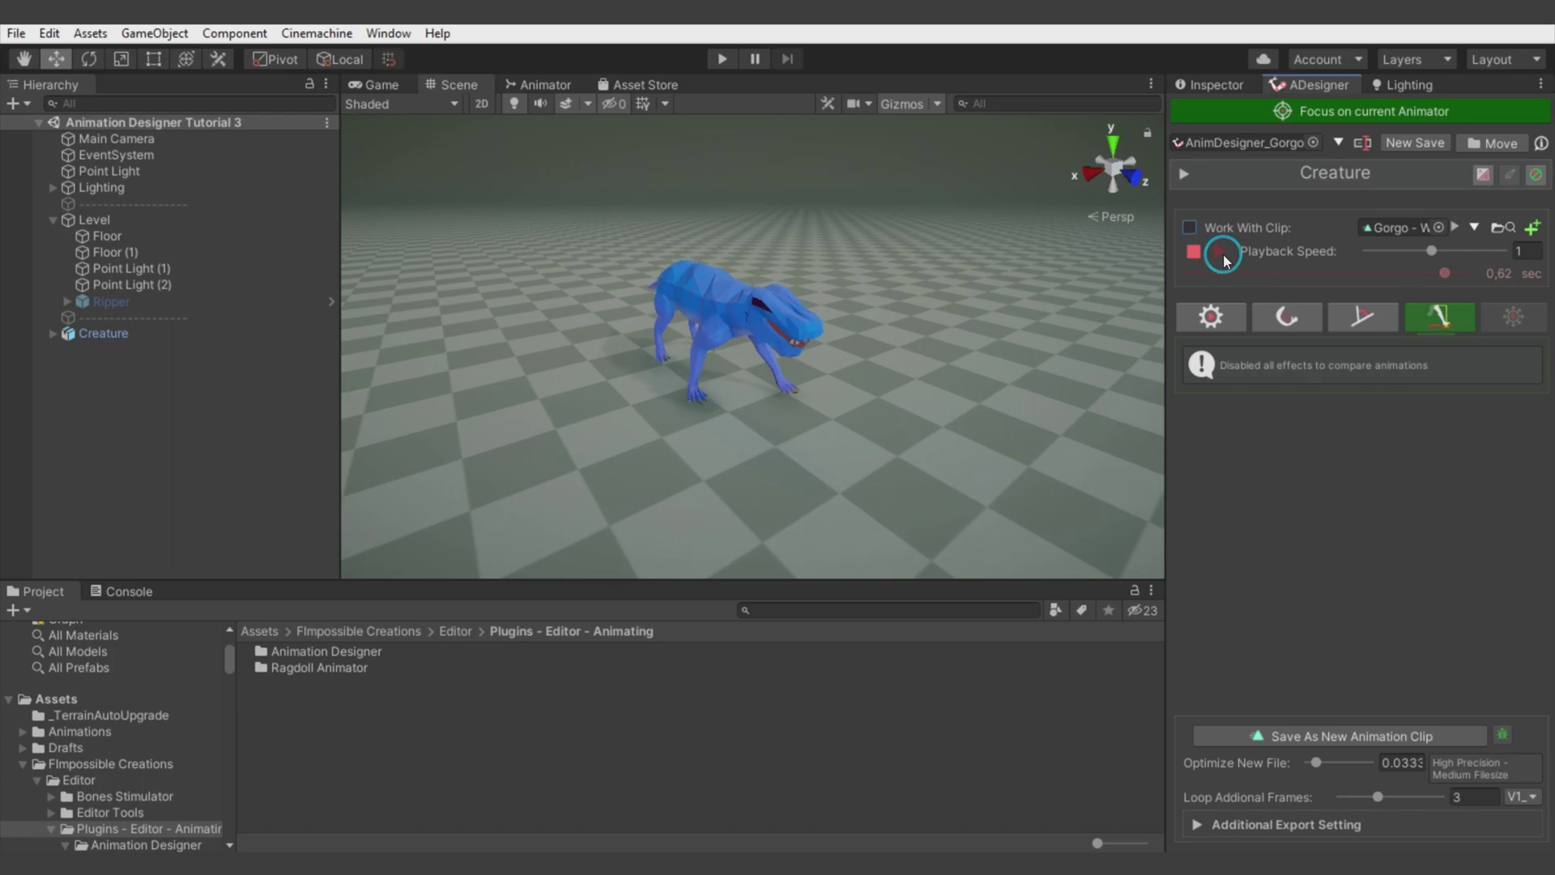
{"action": "right_click_drag", "start_coordinate": [798, 454], "coordinate": [1093, 462]}
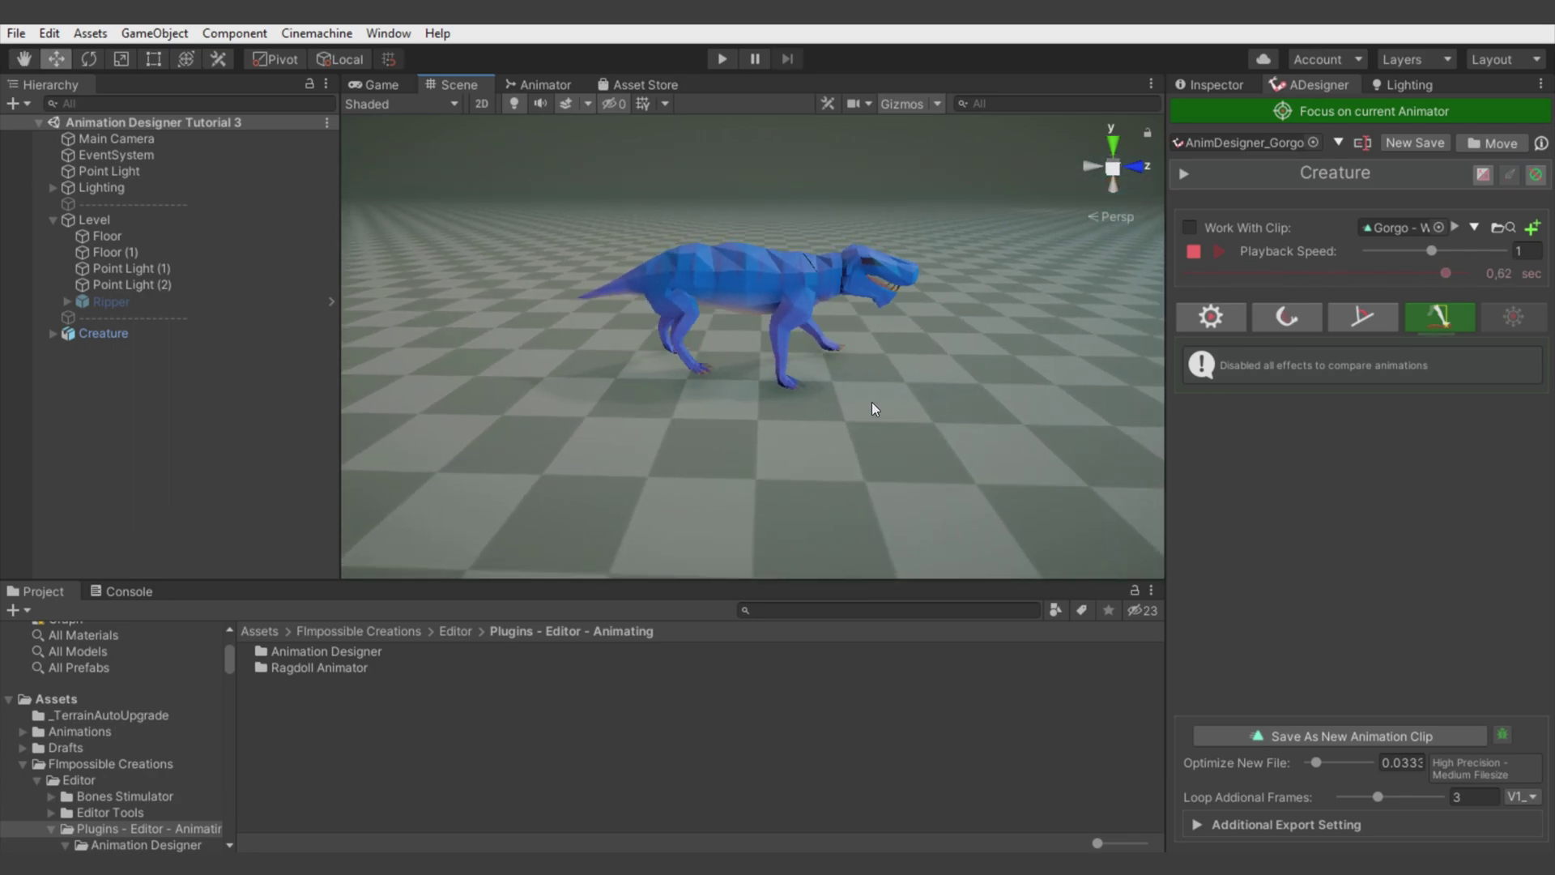
{"action": "right_click_drag", "start_coordinate": [932, 384], "coordinate": [933, 384]}
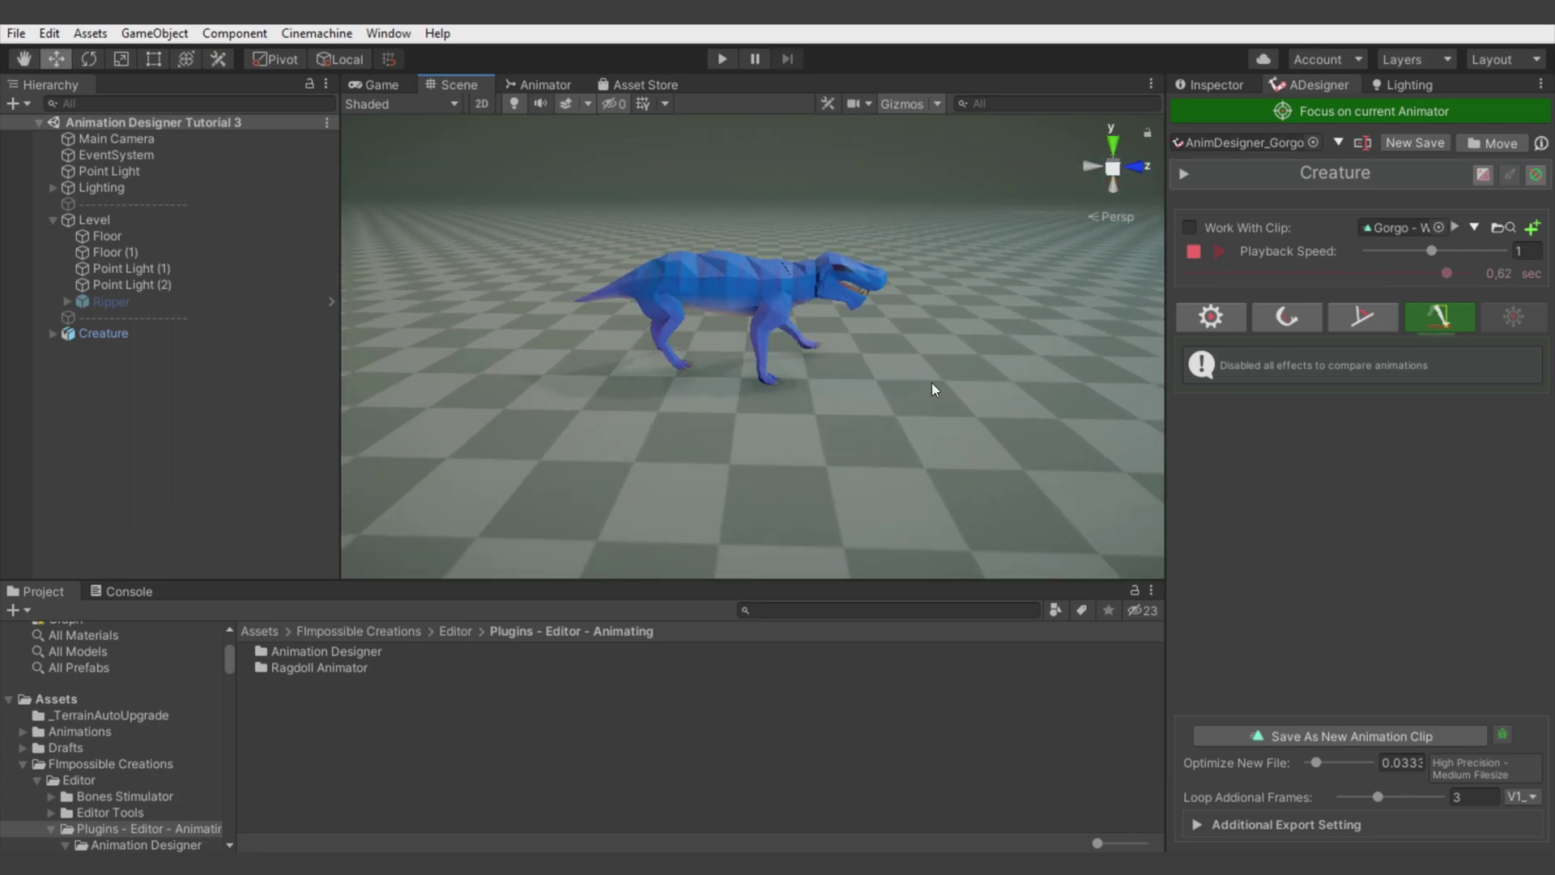
Step: Toggle the IK edits on and off to compare against the original walk
{"action": "left_click", "coordinate": [1188, 226]}
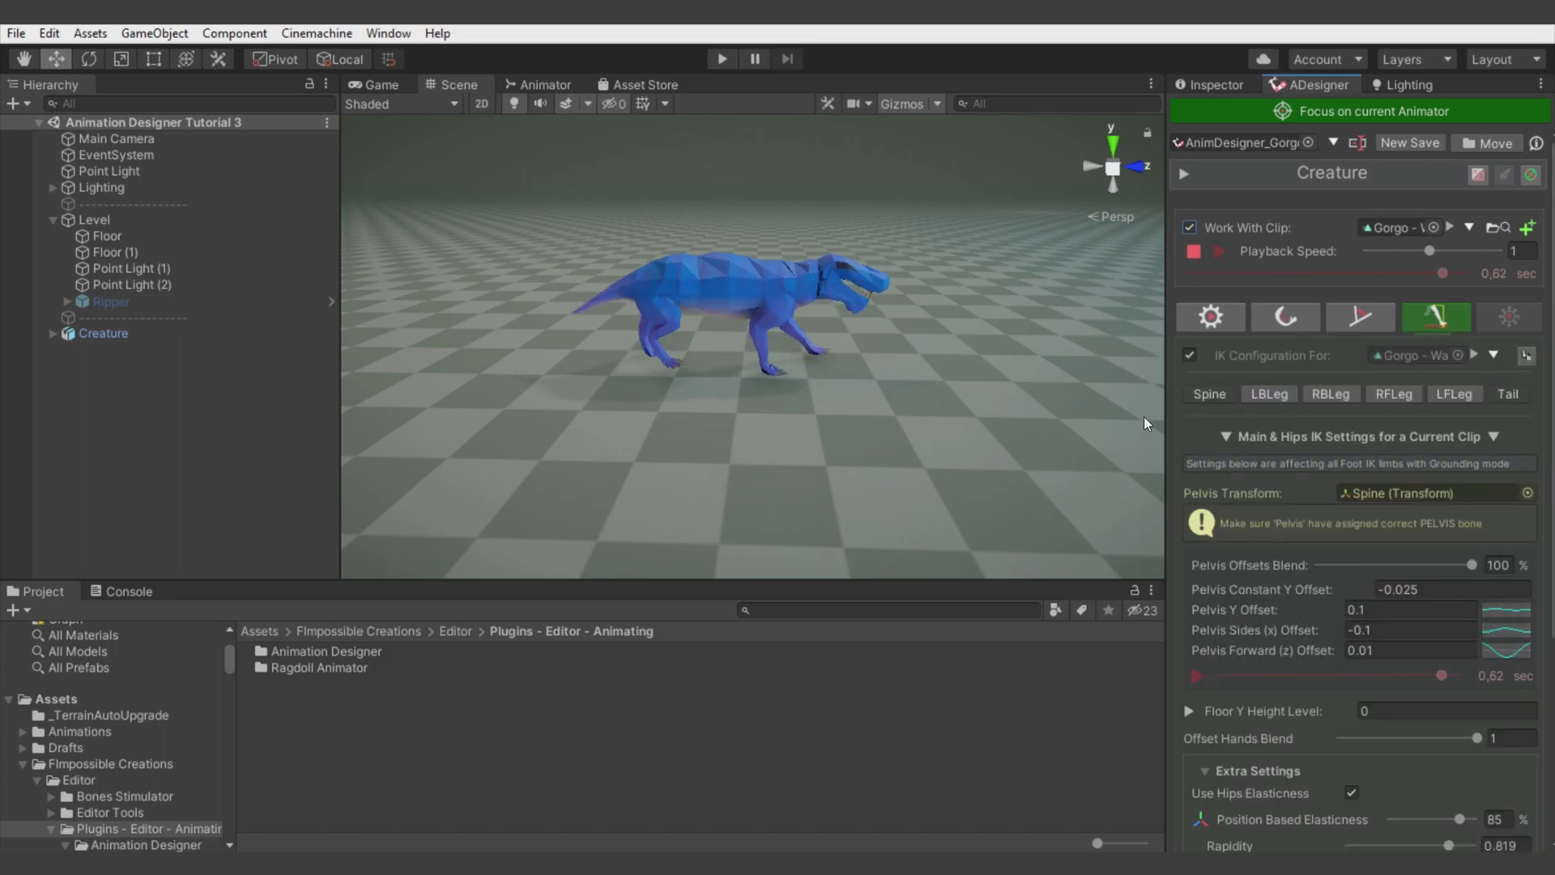
{"action": "right_click_drag", "start_coordinate": [1144, 417], "coordinate": [1078, 405]}
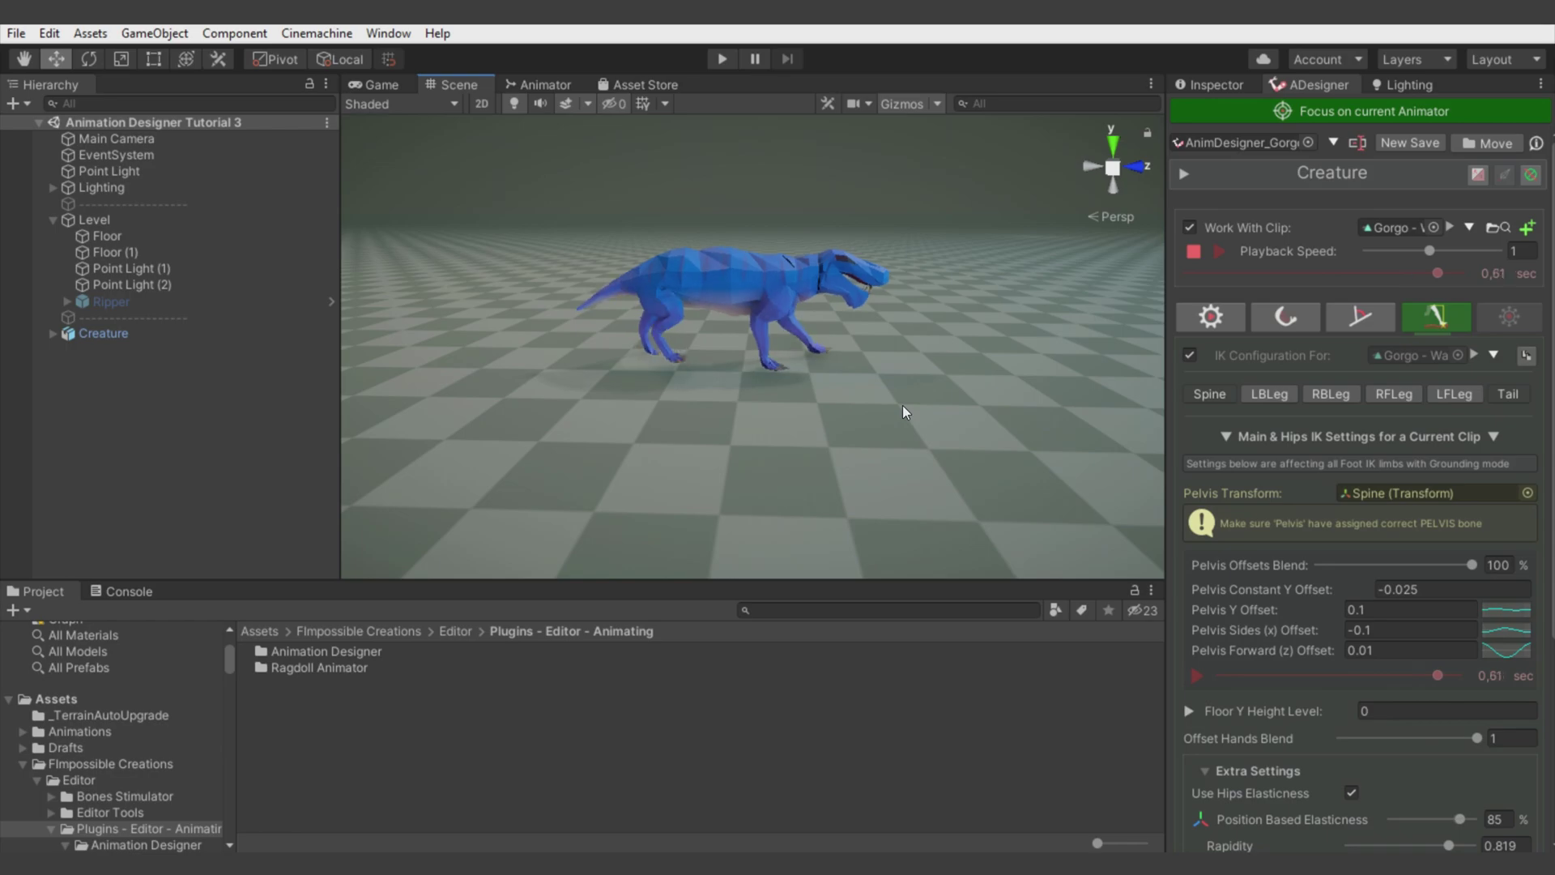
{"action": "left_click", "coordinate": [1185, 226]}
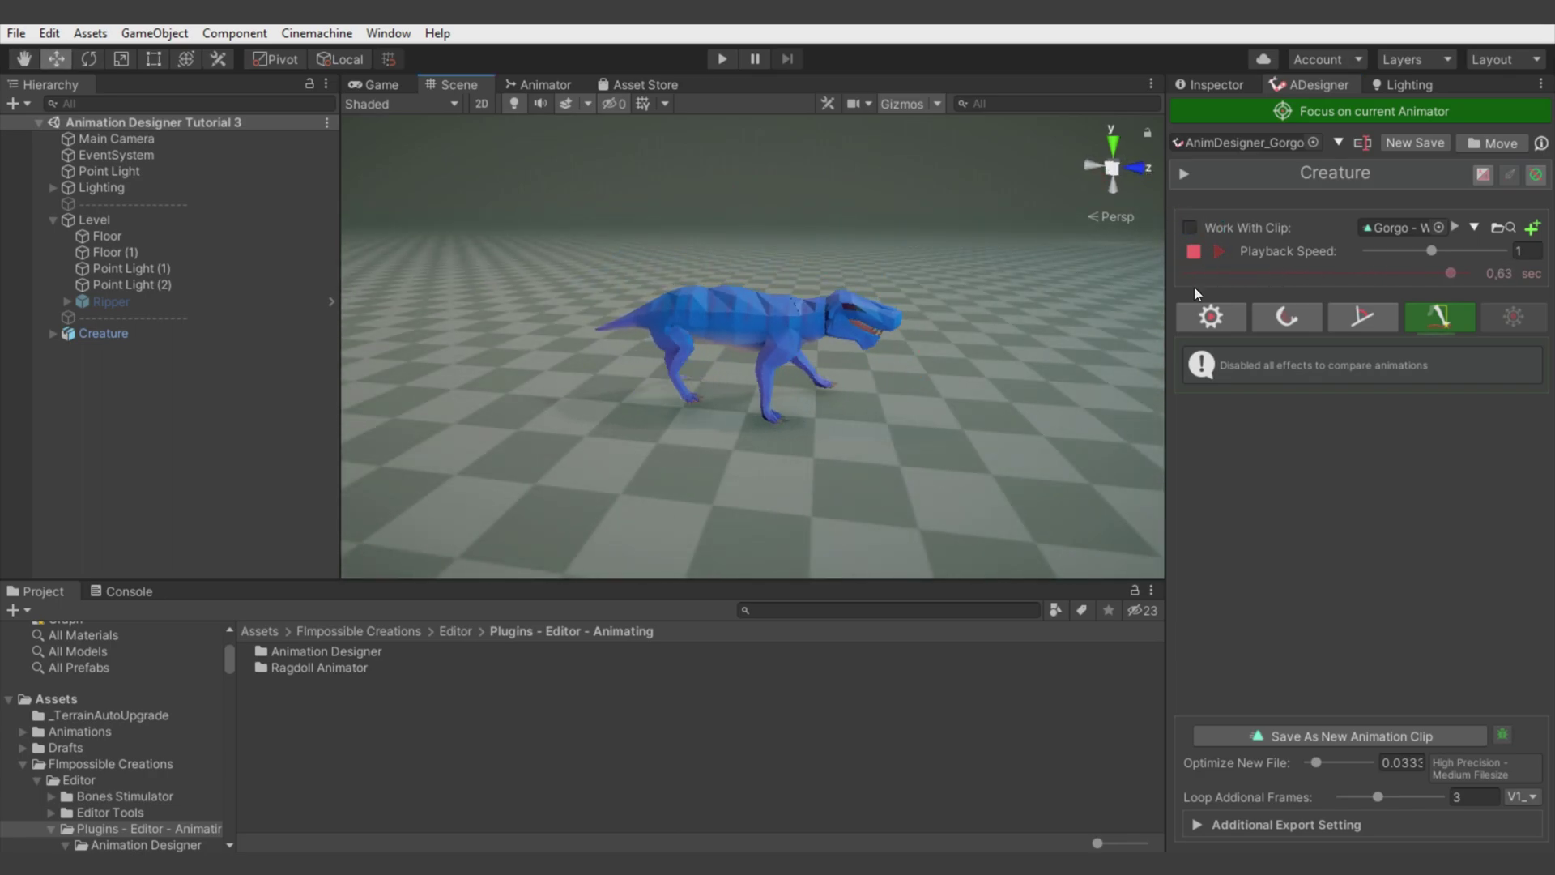
Step: Rewind the preview, re-enable Work With Clip, and play the walk from the start
{"action": "left_click", "coordinate": [1194, 252]}
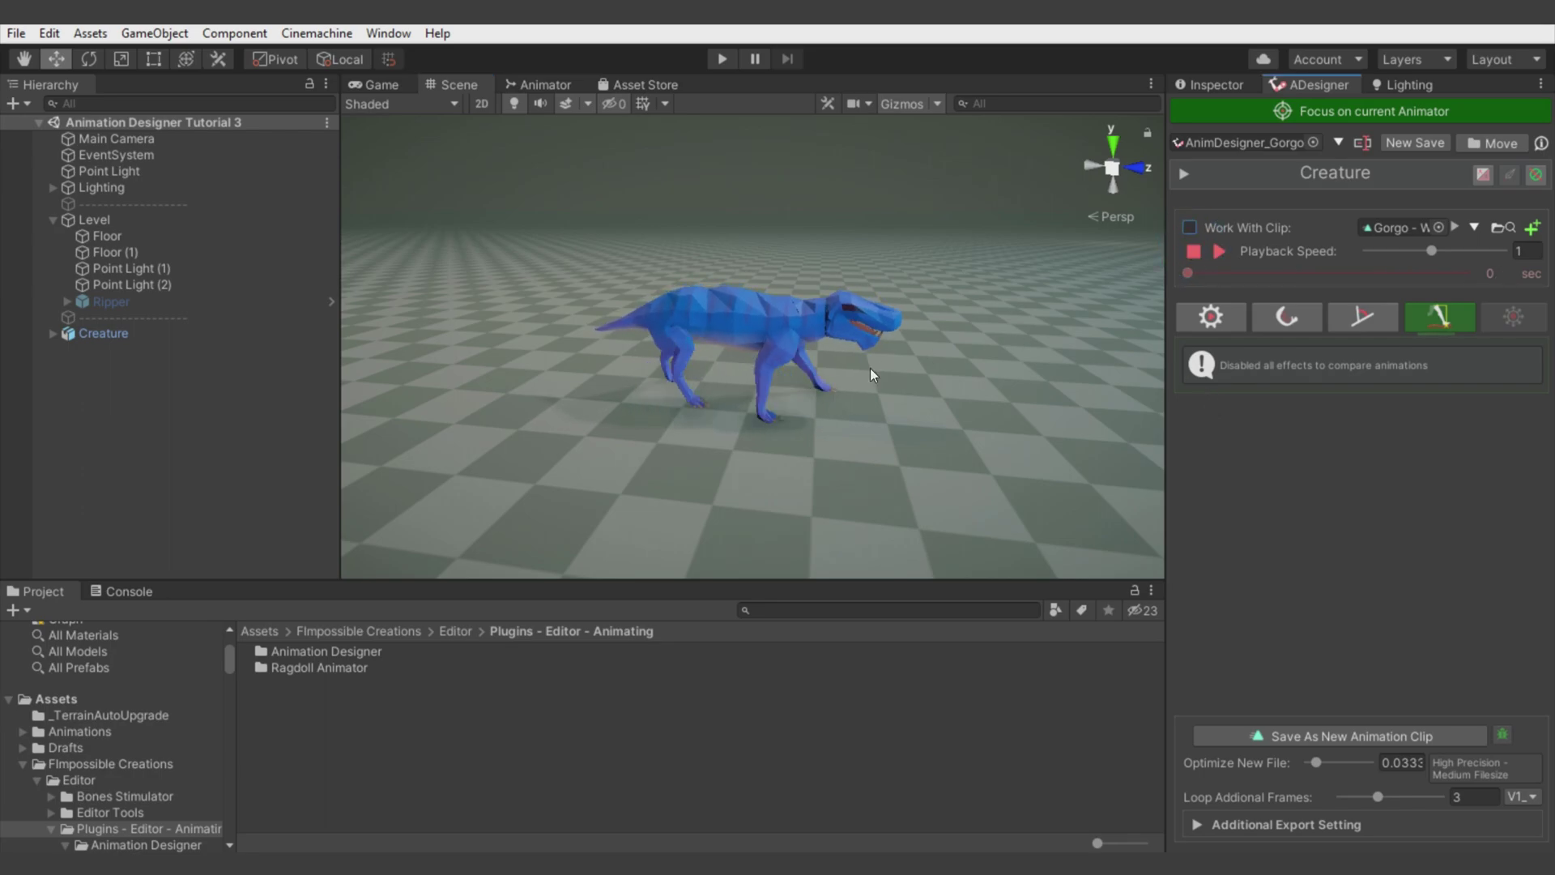
{"action": "left_click", "coordinate": [1189, 228]}
{"action": "left_click", "coordinate": [1215, 251]}
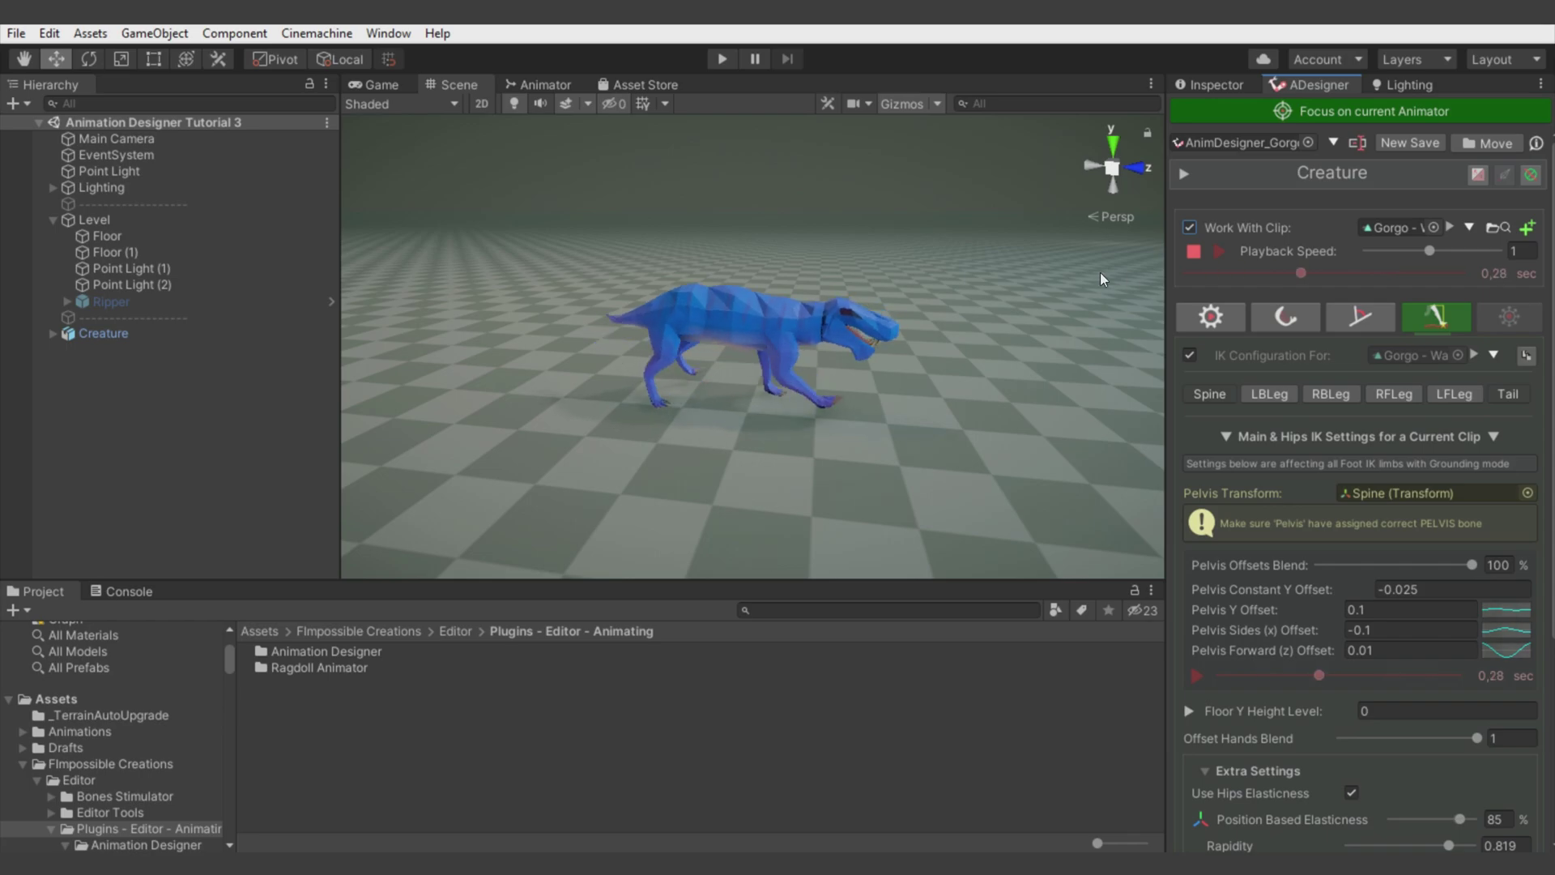
Step: Show Spine elasticness (Full Blend 0.613, position 50%) and toggle it off and on to compare
{"action": "left_click", "coordinate": [1285, 316]}
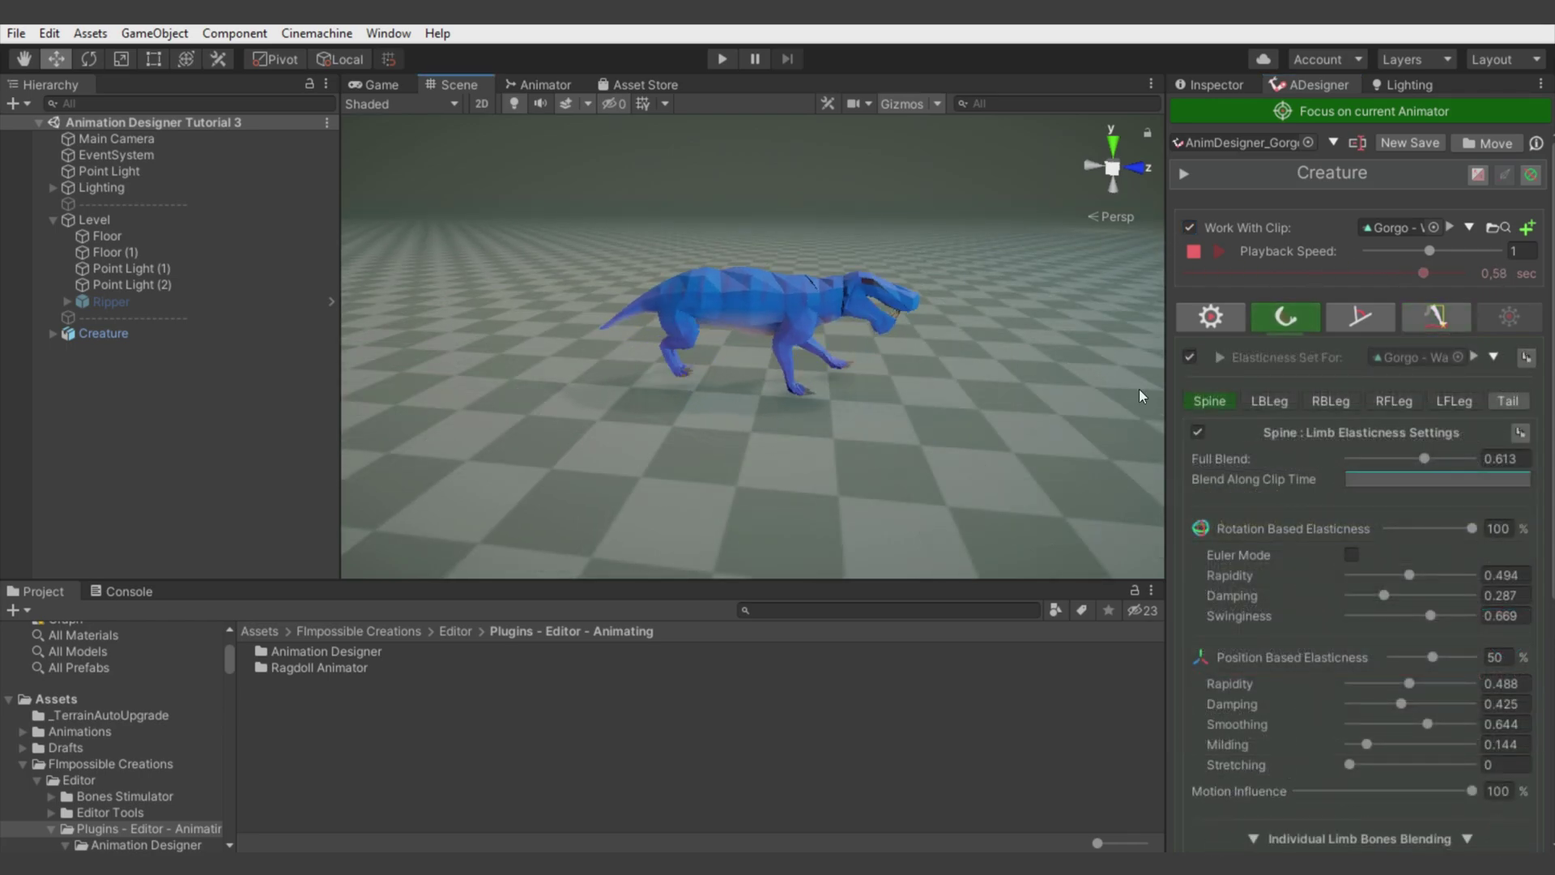
{"action": "left_click", "coordinate": [1191, 356]}
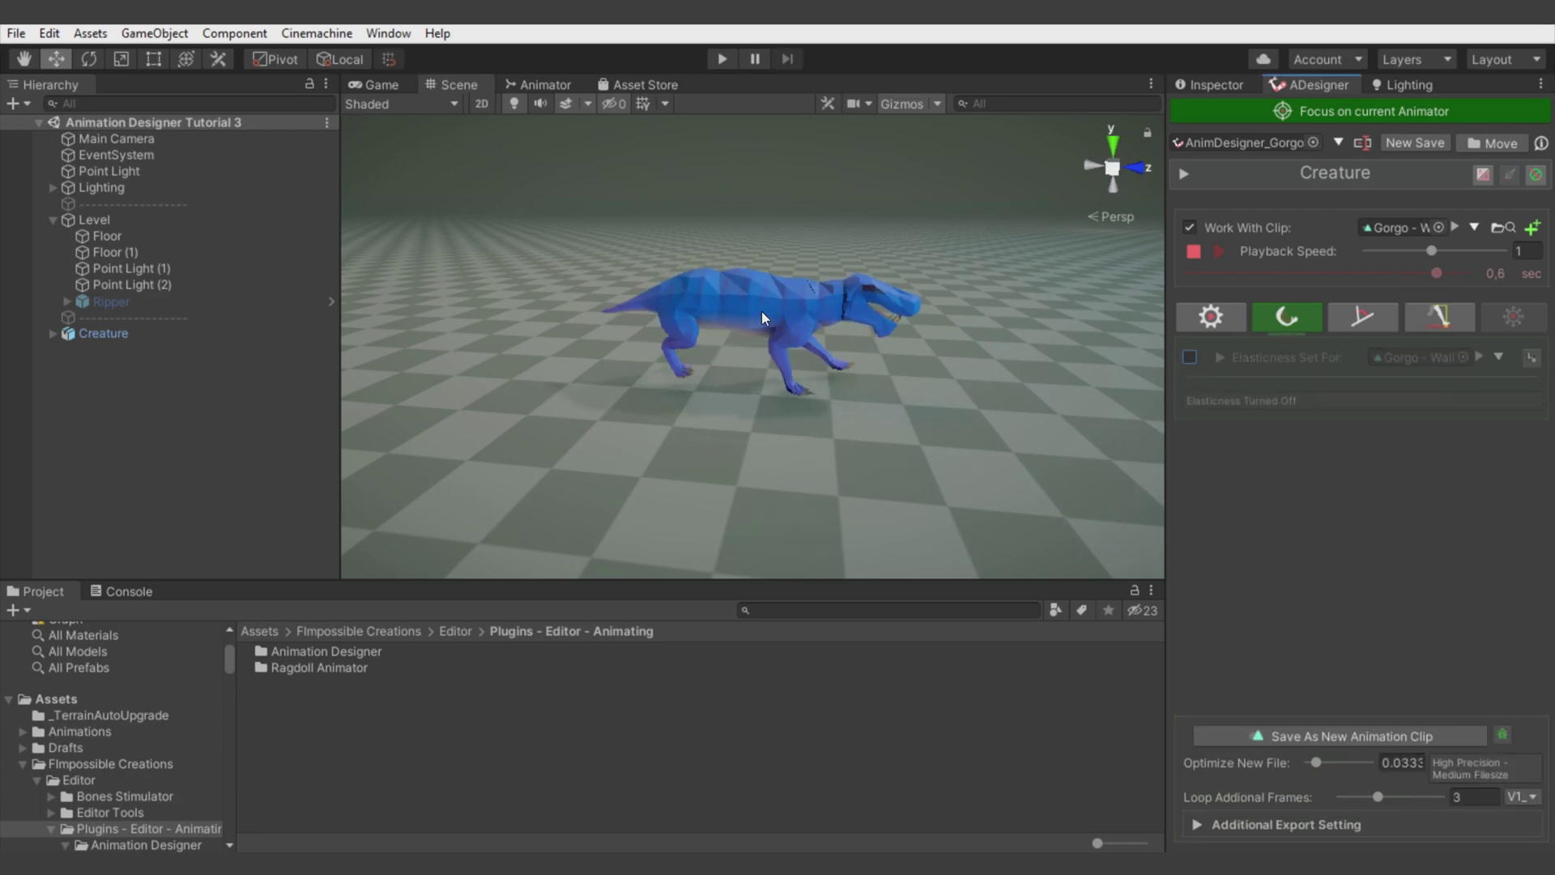
{"action": "left_click", "coordinate": [1191, 356]}
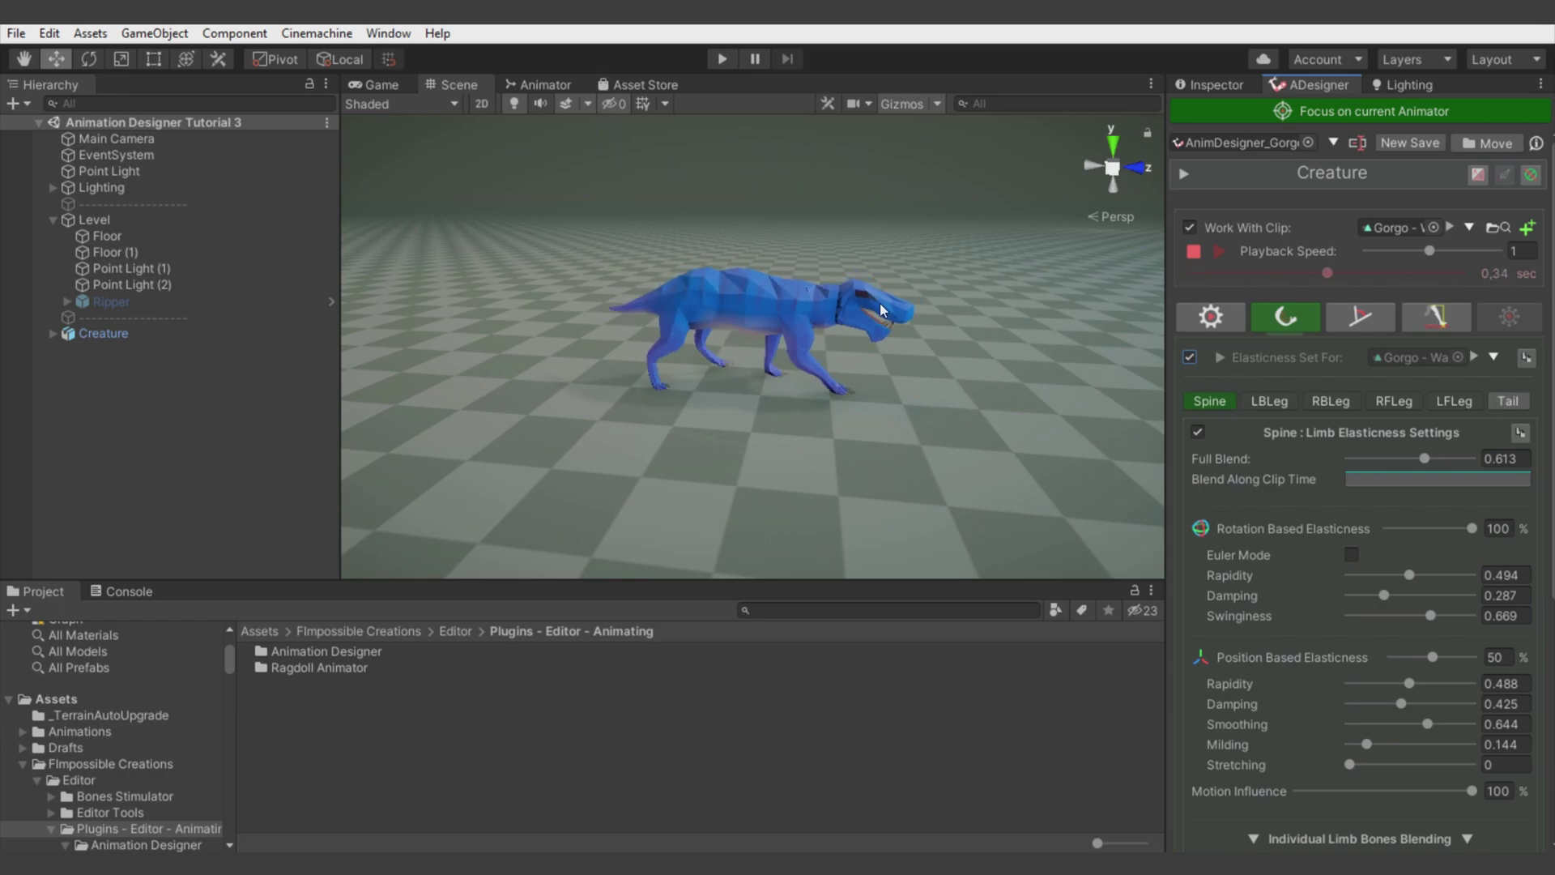
Step: Show Tail elasticness, toggle elasticness to compare, and enable Tail Limb Elasticness at full blend
{"action": "left_click", "coordinate": [1505, 403]}
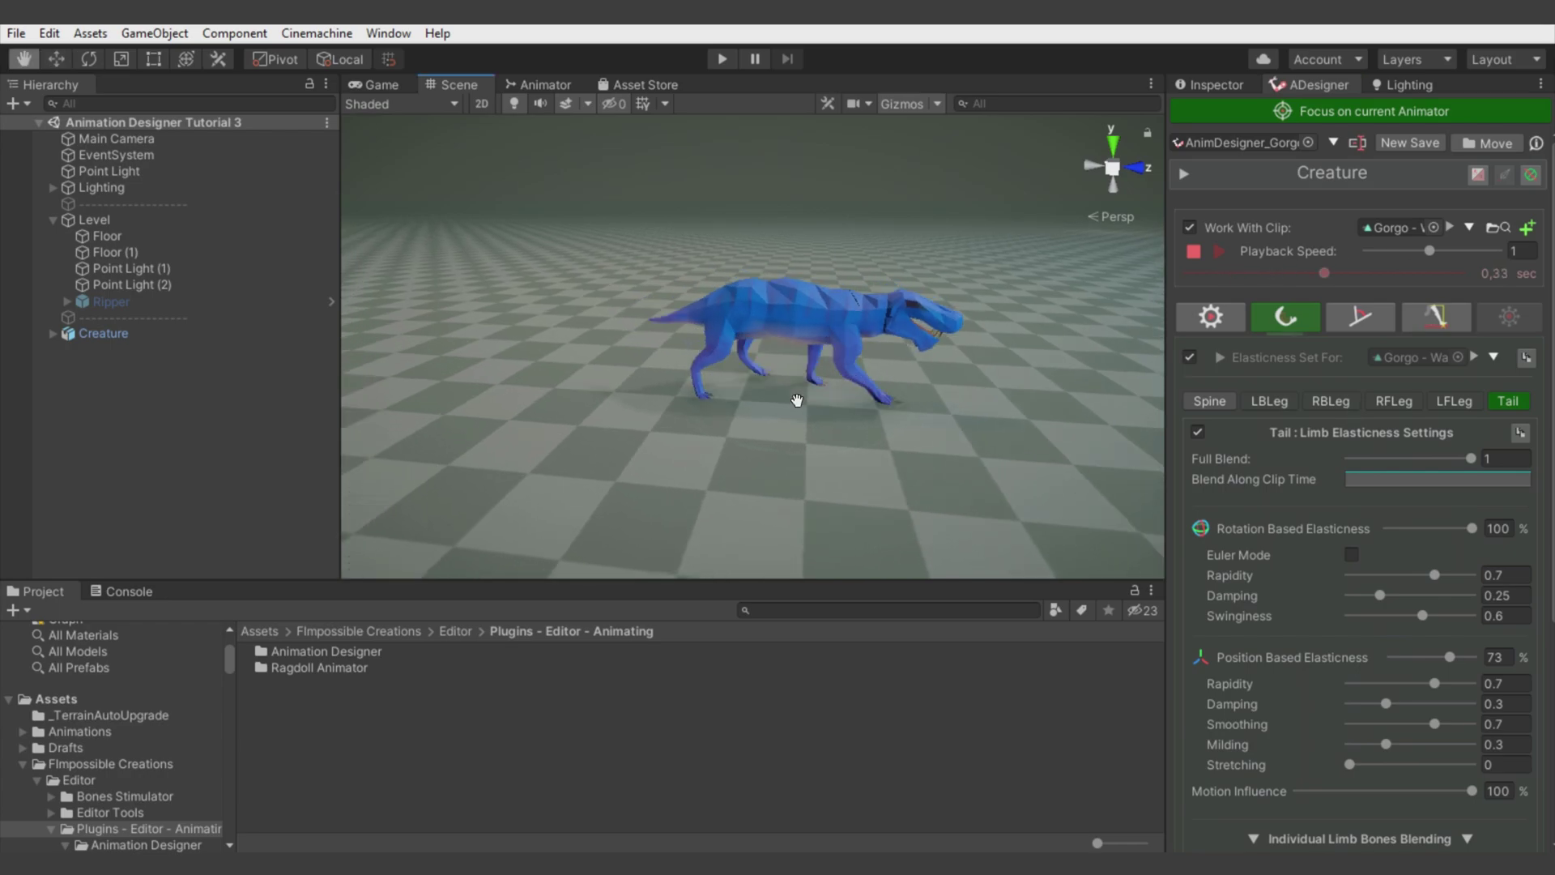
{"action": "scroll", "coordinate": [1249, 558], "scroll_direction": "down", "scroll_amount": 5}
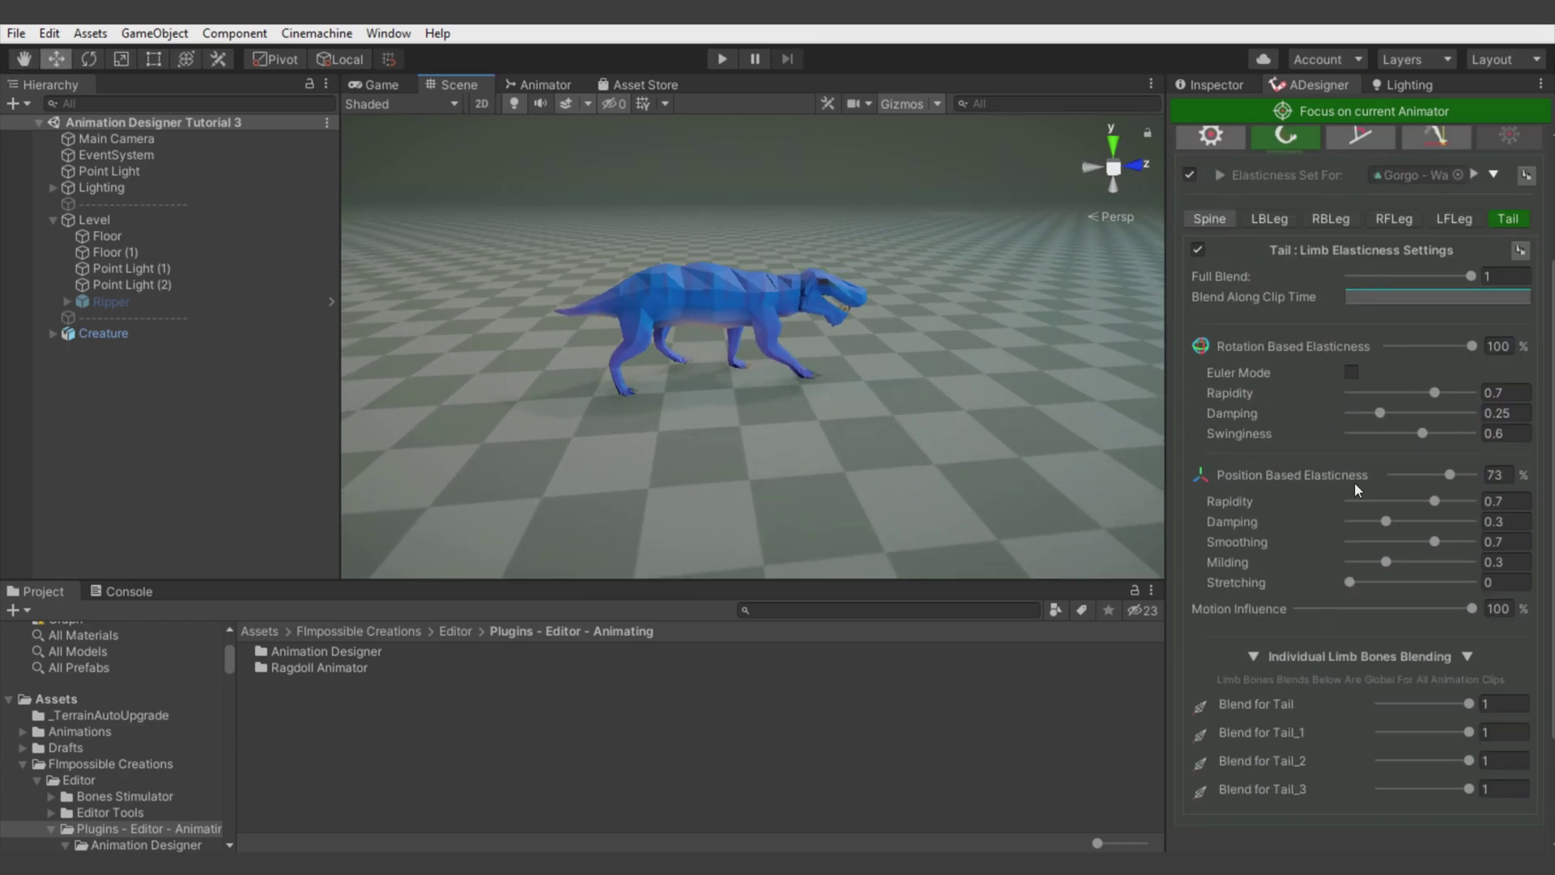
{"action": "scroll", "coordinate": [1312, 438], "scroll_direction": "up", "scroll_amount": 2}
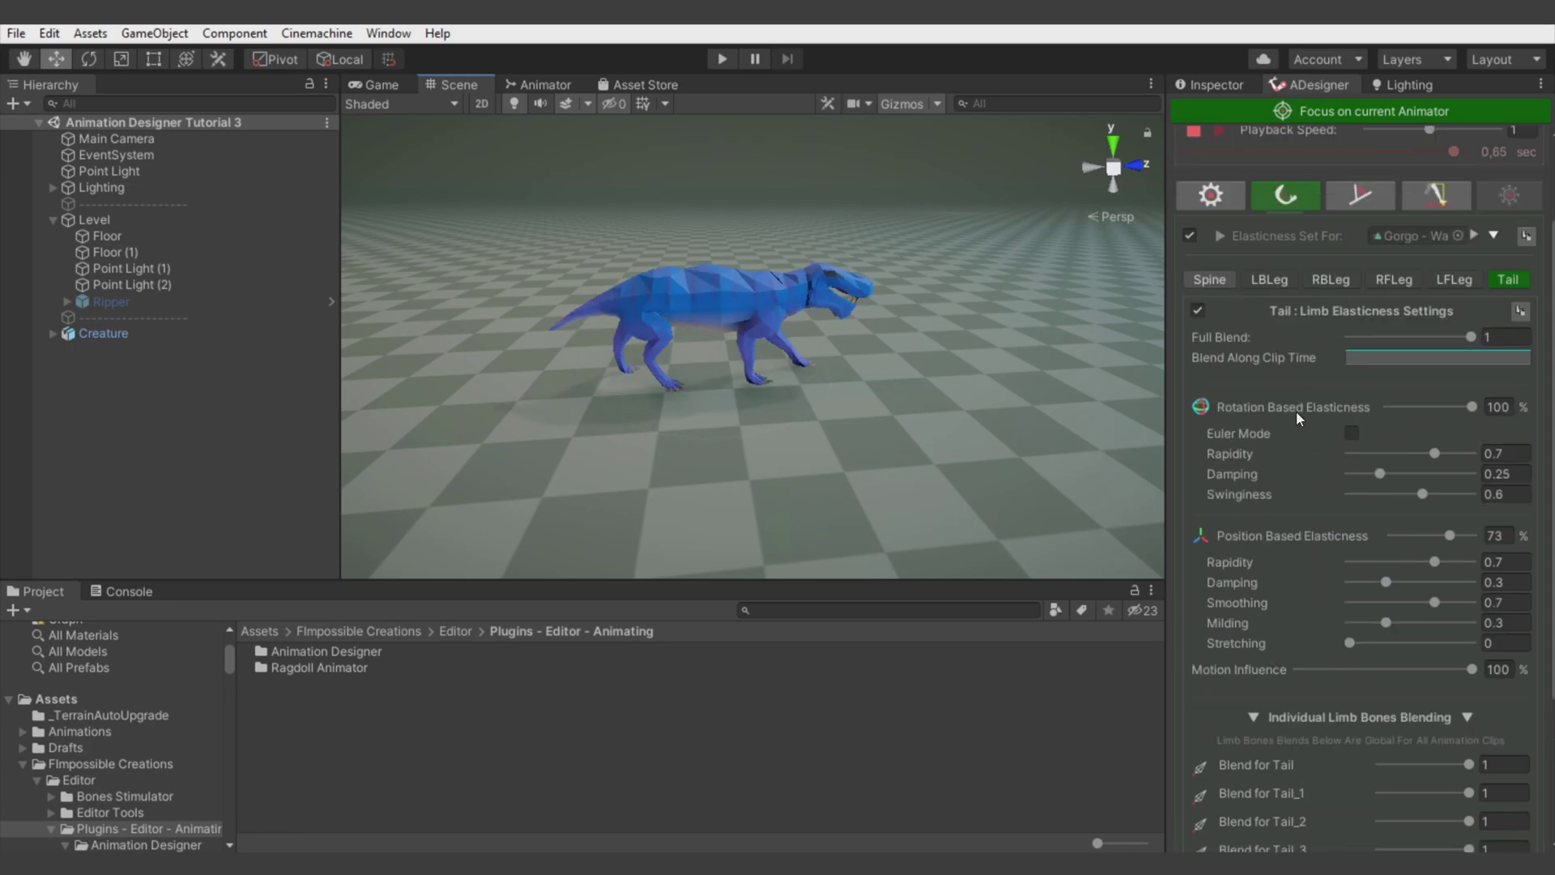
{"action": "left_click", "coordinate": [1190, 236]}
{"action": "left_click", "coordinate": [1190, 357]}
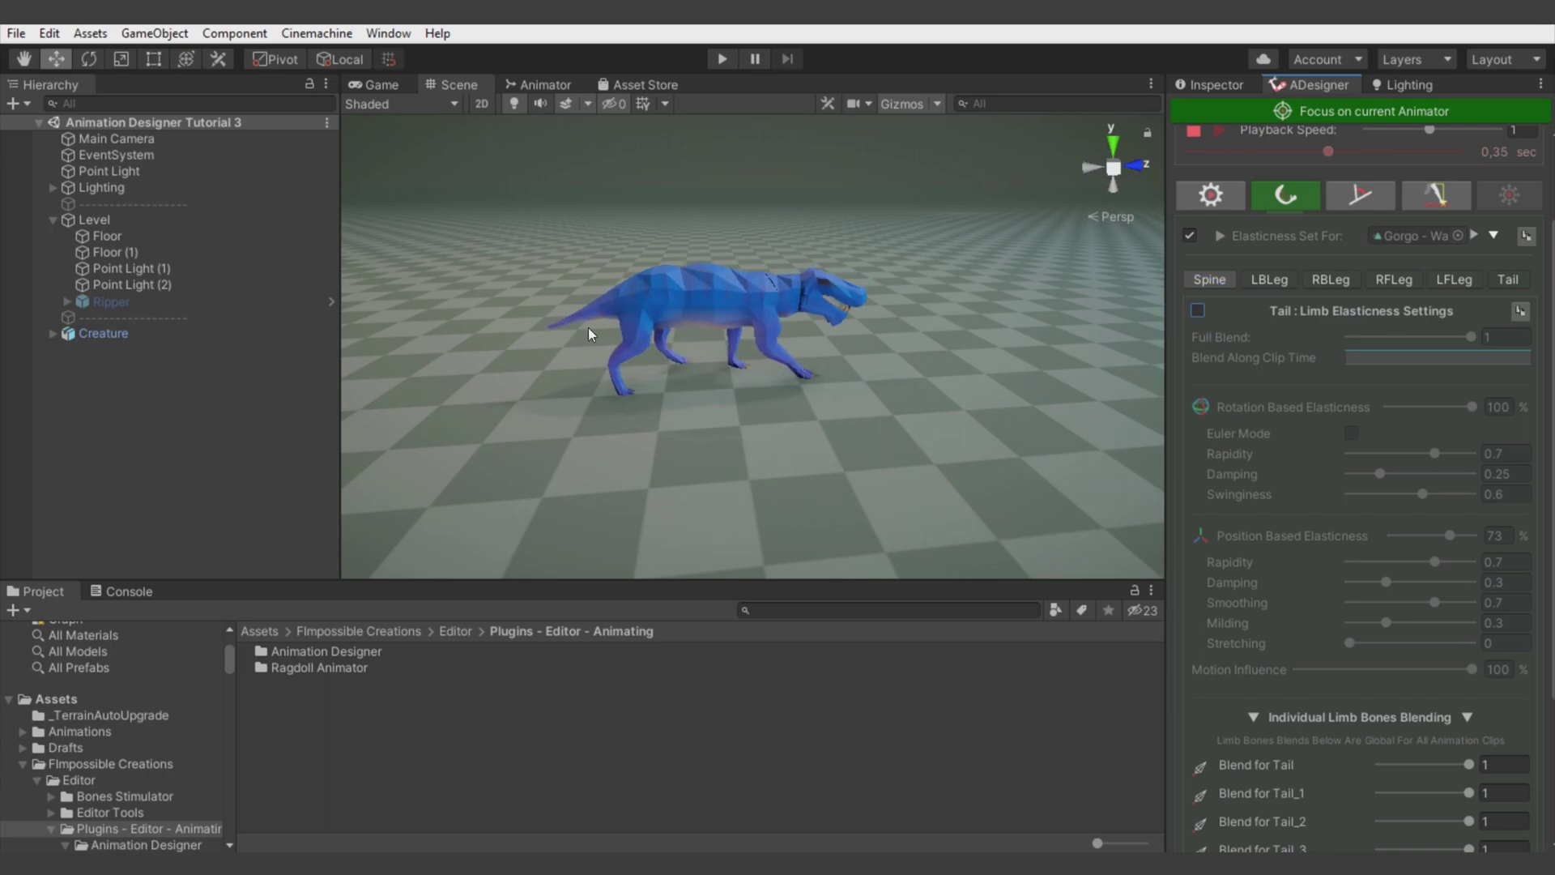
{"action": "left_click", "coordinate": [1199, 313]}
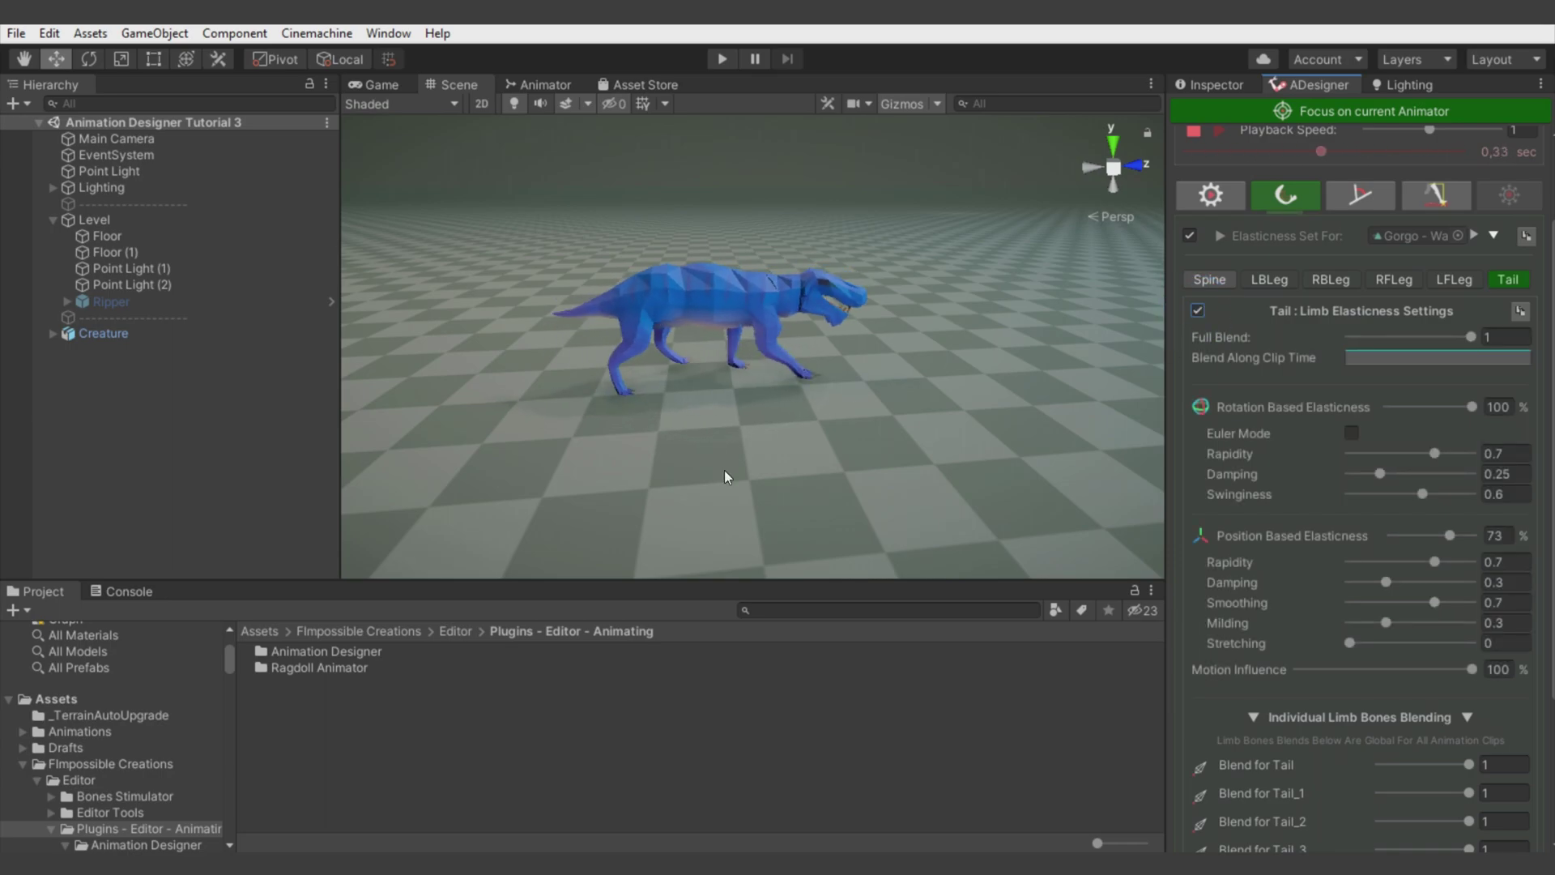
{"action": "left_click_drag", "start_coordinate": [925, 355], "coordinate": [771, 346], "text": "alt"}
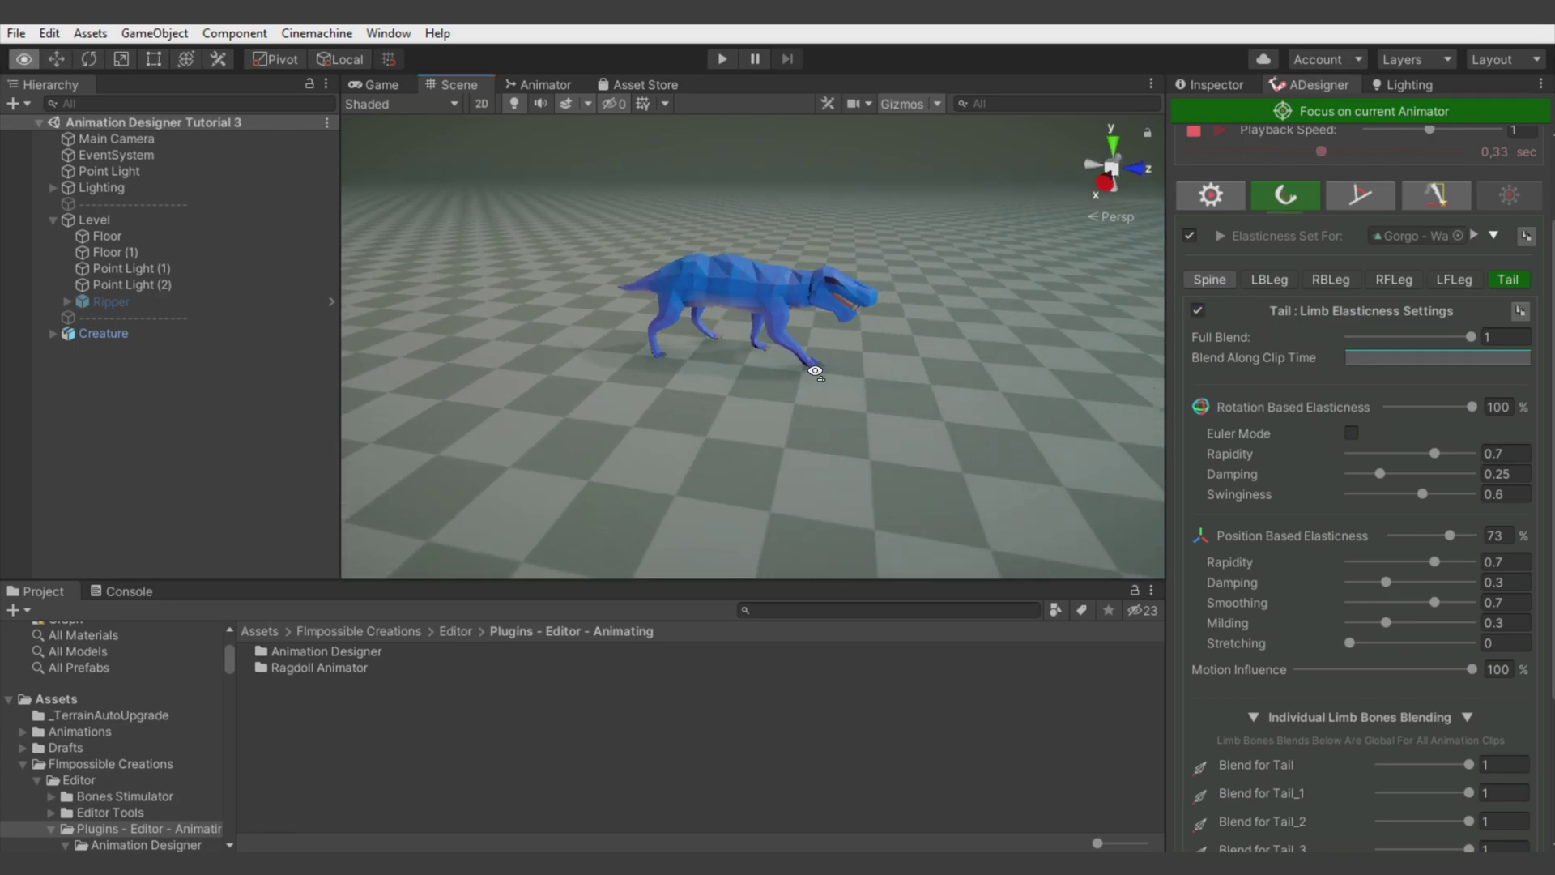
Step: In IK, drop Pelvis Offsets Blend to 0 and raise it back to 100
{"action": "left_click", "coordinate": [1434, 188]}
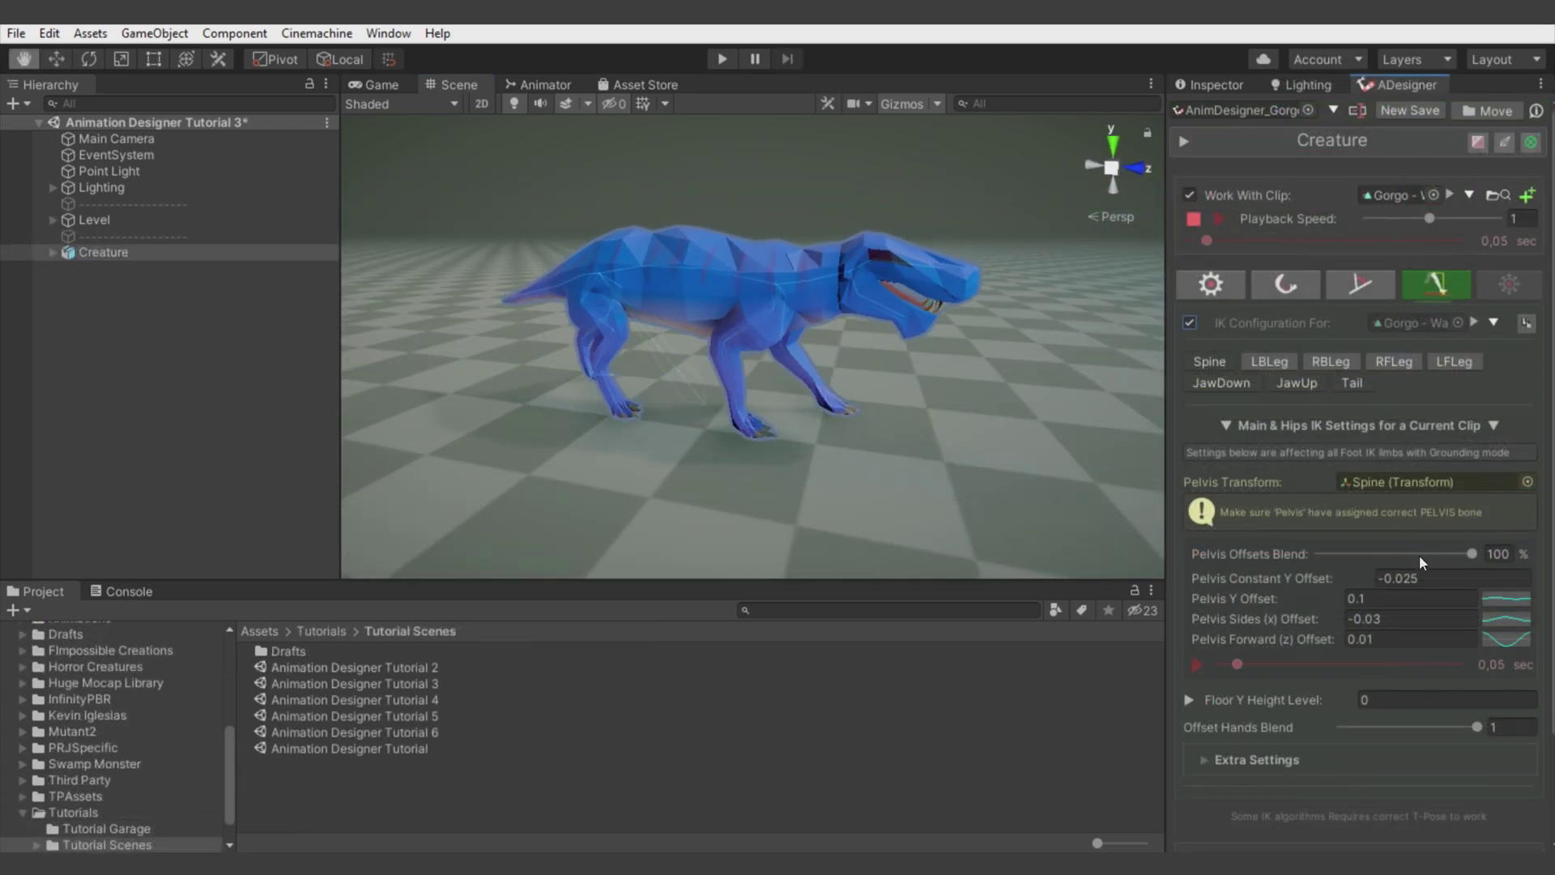
{"action": "left_click_drag", "start_coordinate": [1474, 553], "coordinate": [1222, 552]}
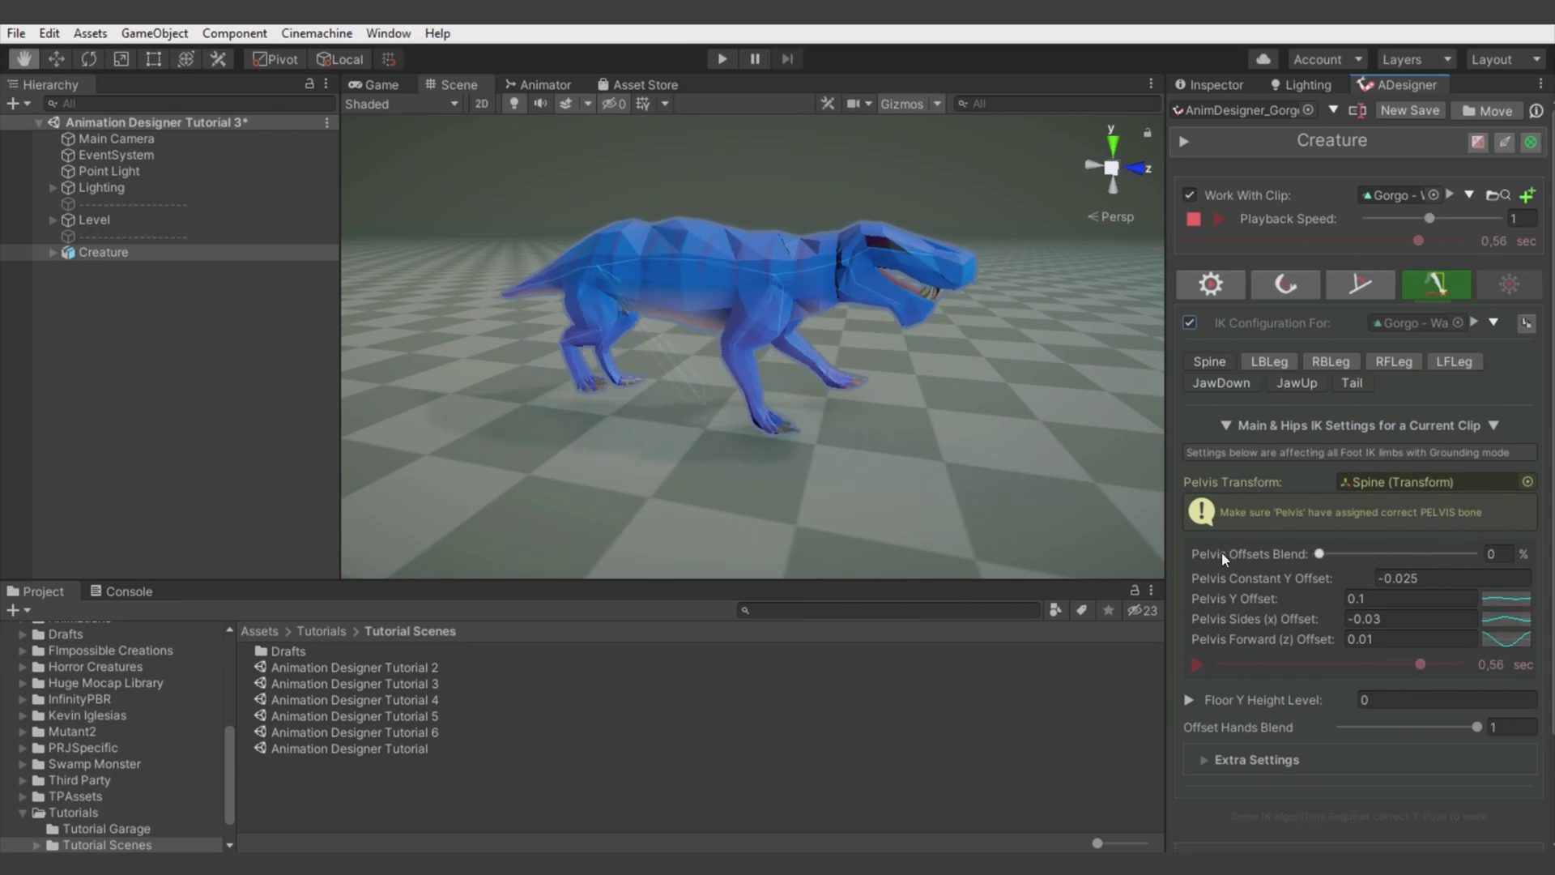
{"action": "left_click_drag", "start_coordinate": [1323, 557], "coordinate": [1488, 542]}
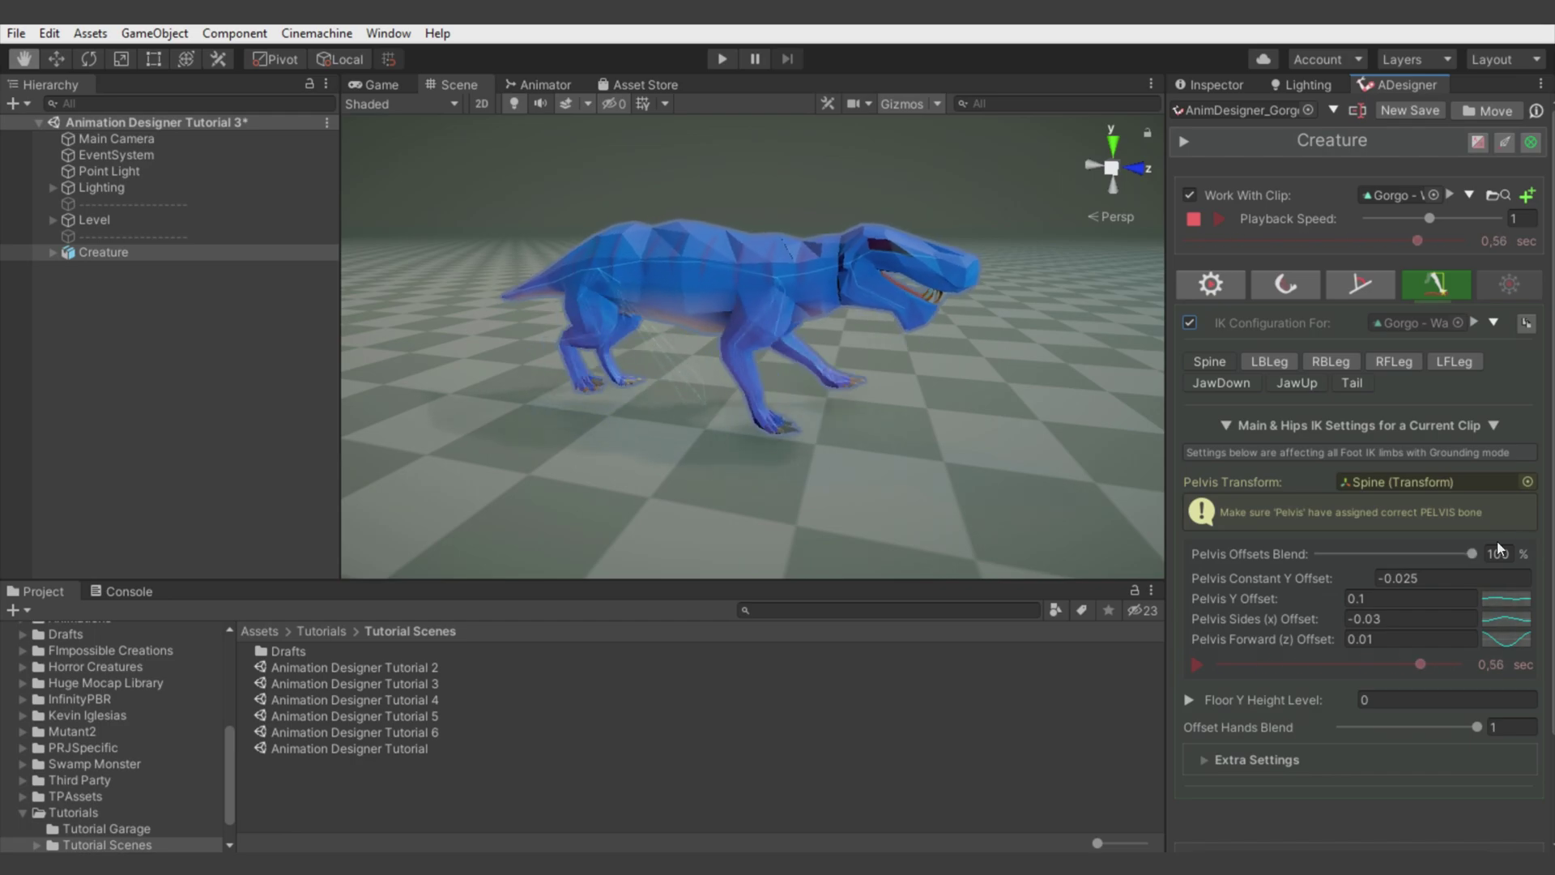
Step: Show the LBLeg foot IK settings and sync the other legs' settings with it
{"action": "left_click", "coordinate": [1269, 362]}
{"action": "left_click", "coordinate": [1397, 618]}
{"action": "scroll", "coordinate": [1280, 597], "scroll_direction": "down", "scroll_amount": 5}
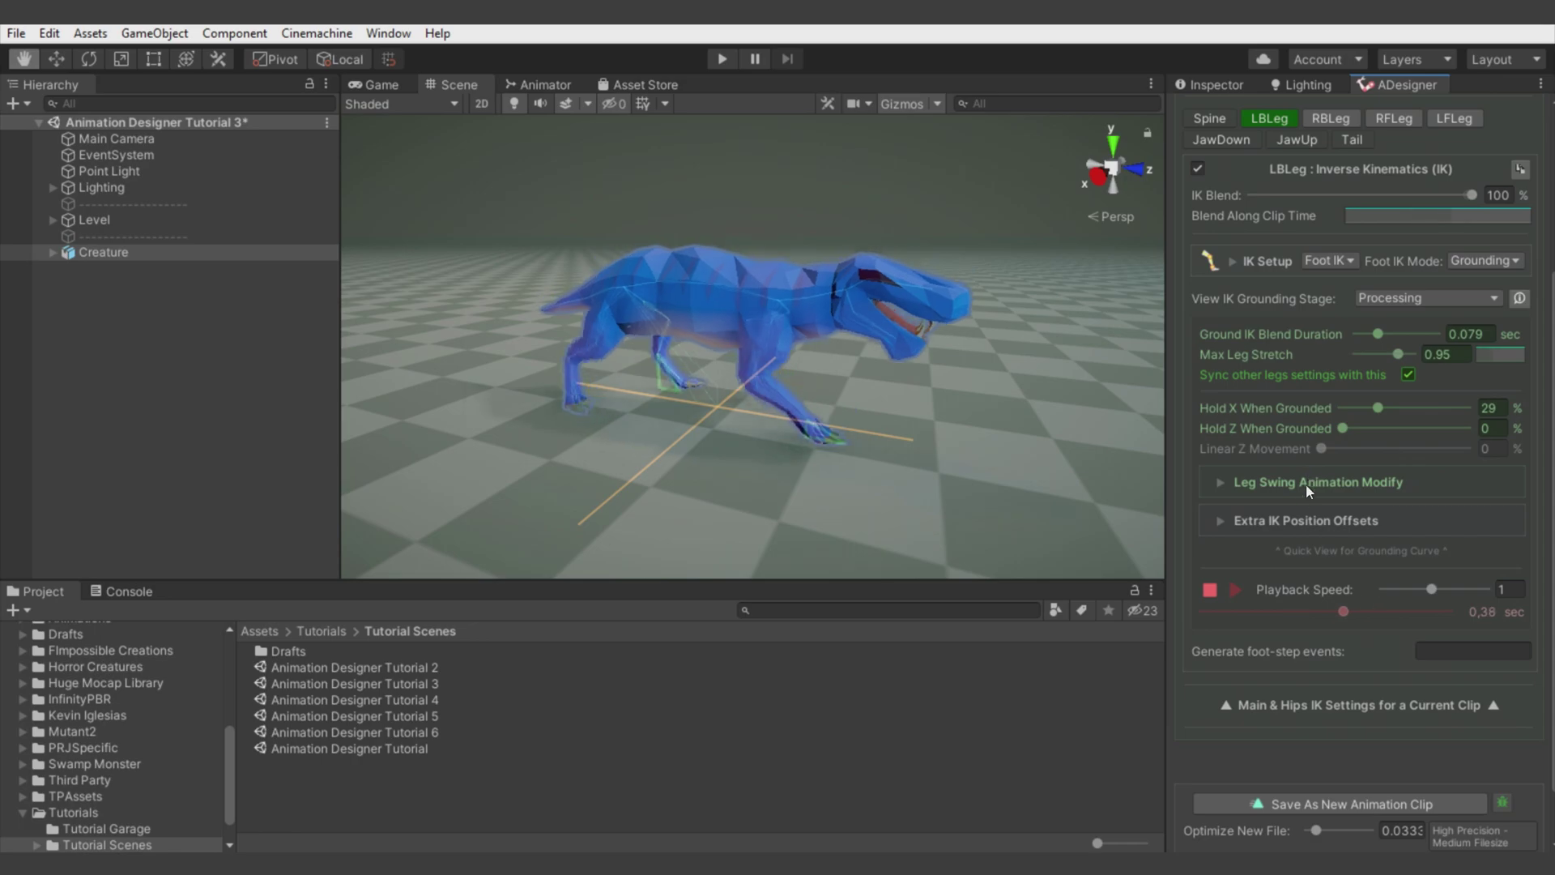
Step: Raise the left back leg's Foot Raise Multiply to about 0.82 and adjust Foot Mild Forward Swings
{"action": "left_click", "coordinate": [1305, 482]}
{"action": "scroll", "coordinate": [1297, 480], "scroll_direction": "down", "scroll_amount": 1}
{"action": "left_click_drag", "start_coordinate": [1402, 471], "coordinate": [1400, 471]}
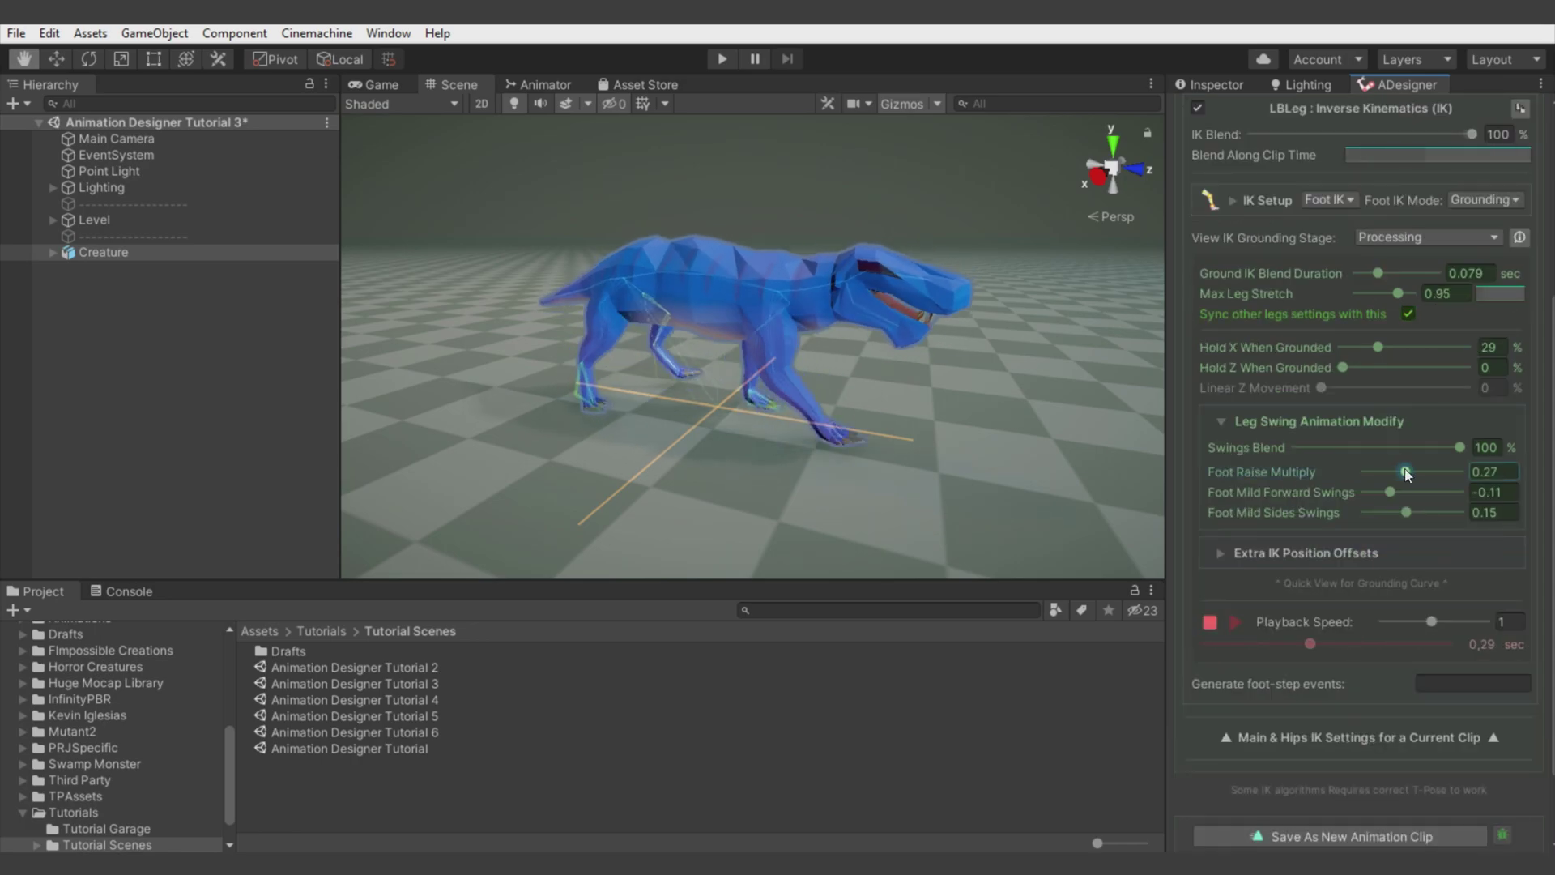
{"action": "mouse_move", "coordinate": [1398, 490]}
{"action": "left_mouse_down"}
{"action": "mouse_move", "coordinate": [1498, 487]}
{"action": "mouse_move", "coordinate": [1309, 484]}
{"action": "mouse_move", "coordinate": [1390, 502]}
{"action": "left_mouse_up"}
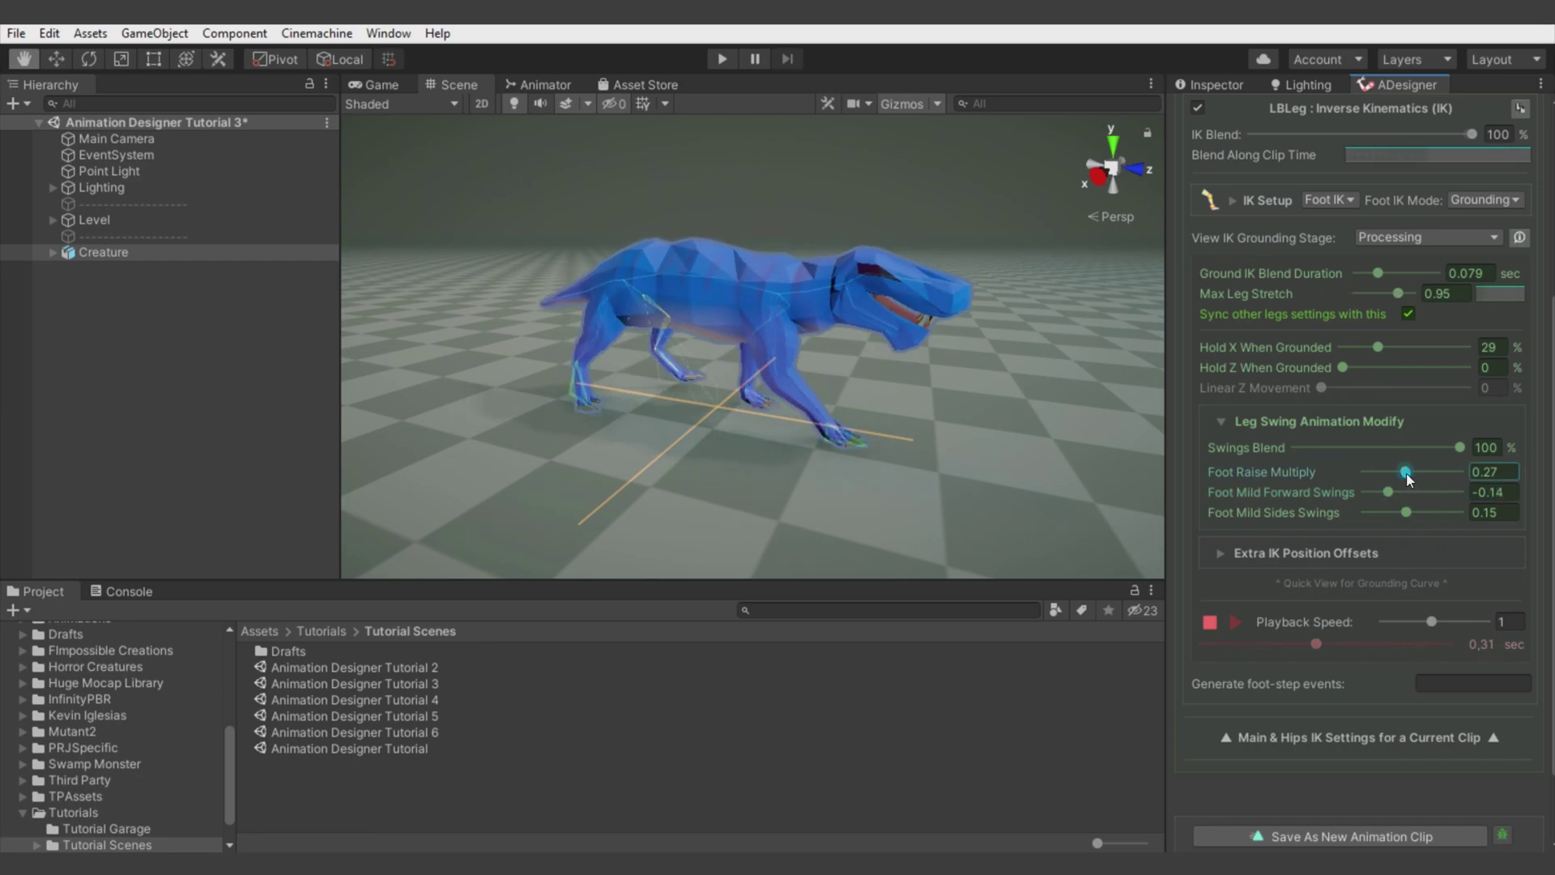
{"action": "left_click_drag", "start_coordinate": [1406, 472], "coordinate": [1458, 472]}
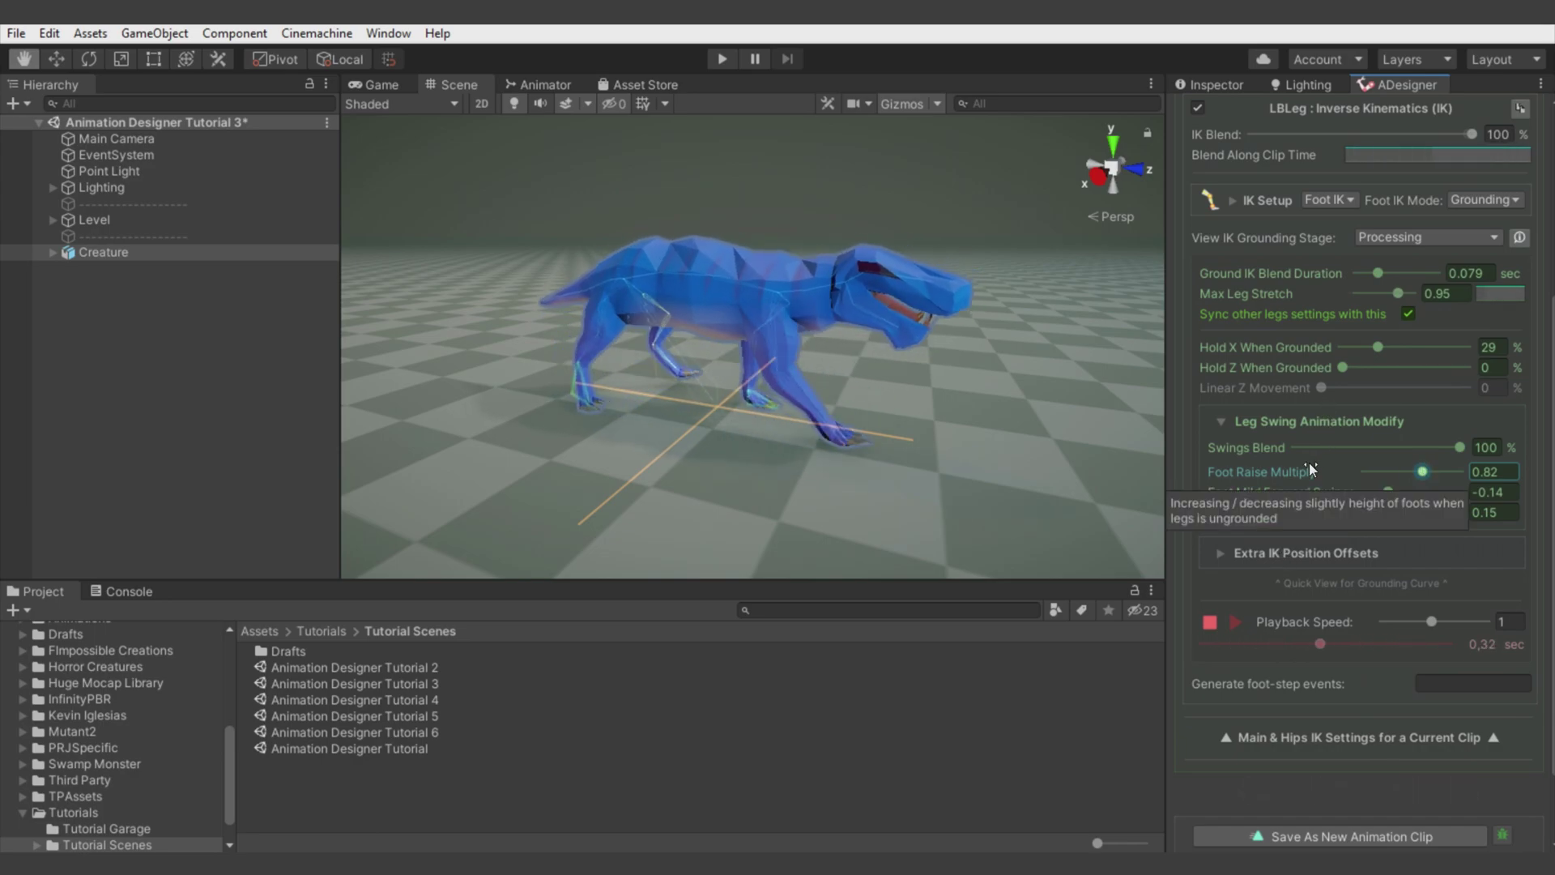
{"action": "left_click_drag", "start_coordinate": [790, 423], "coordinate": [843, 421]}
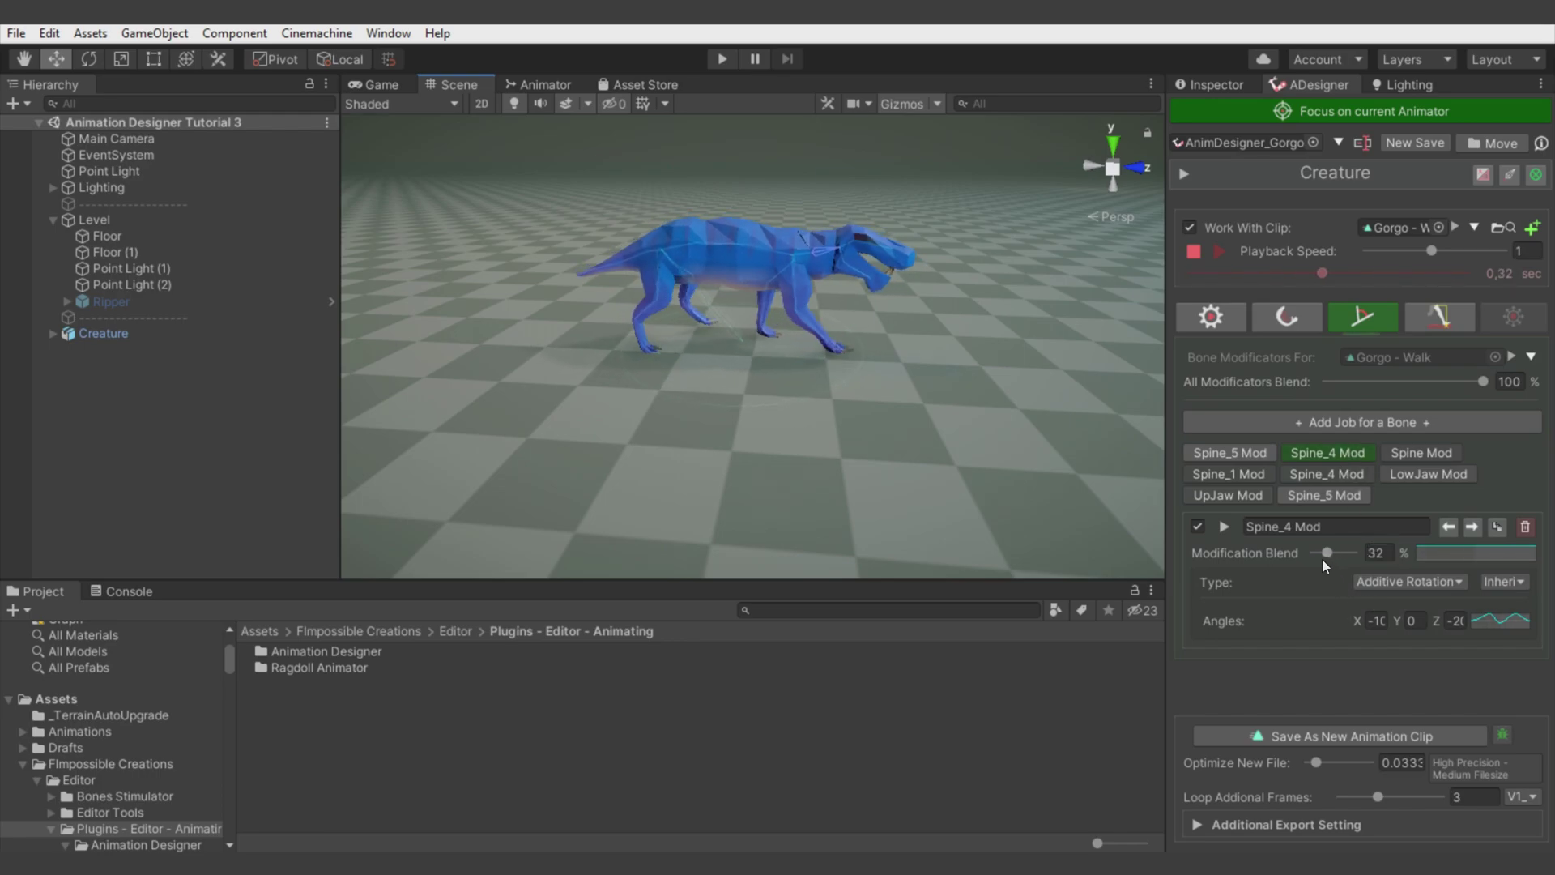
Step: Push Spine_4 Mod's Modification Blend to full strength, then reduce it again
{"action": "left_click_drag", "start_coordinate": [1040, 397], "coordinate": [999, 498], "text": "alt"}
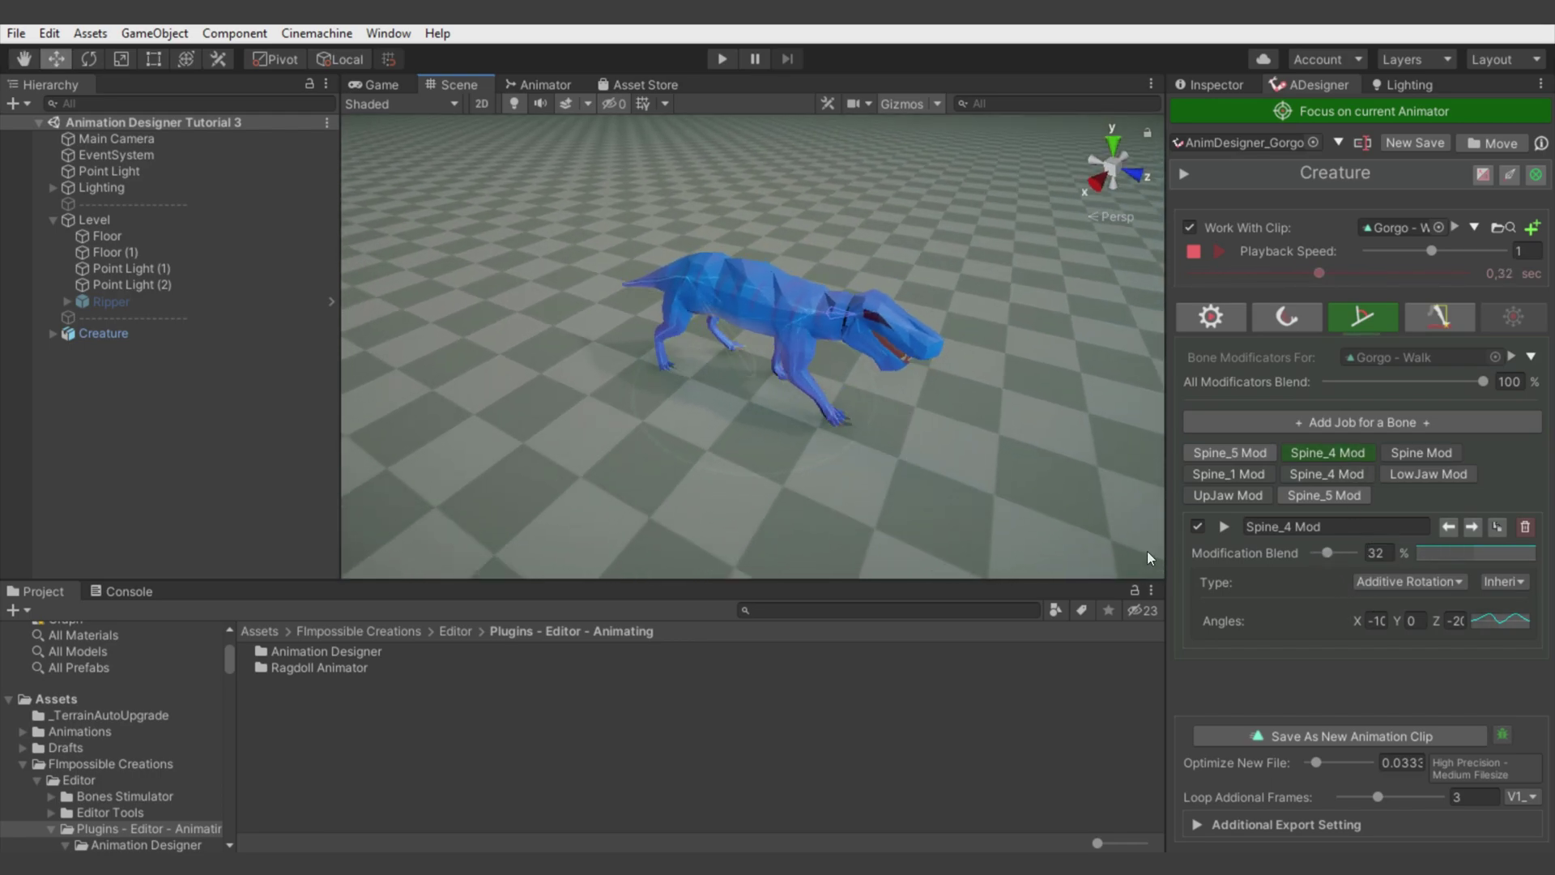
{"action": "left_click_drag", "start_coordinate": [1330, 552], "coordinate": [1428, 552]}
{"action": "left_click", "coordinate": [1321, 553]}
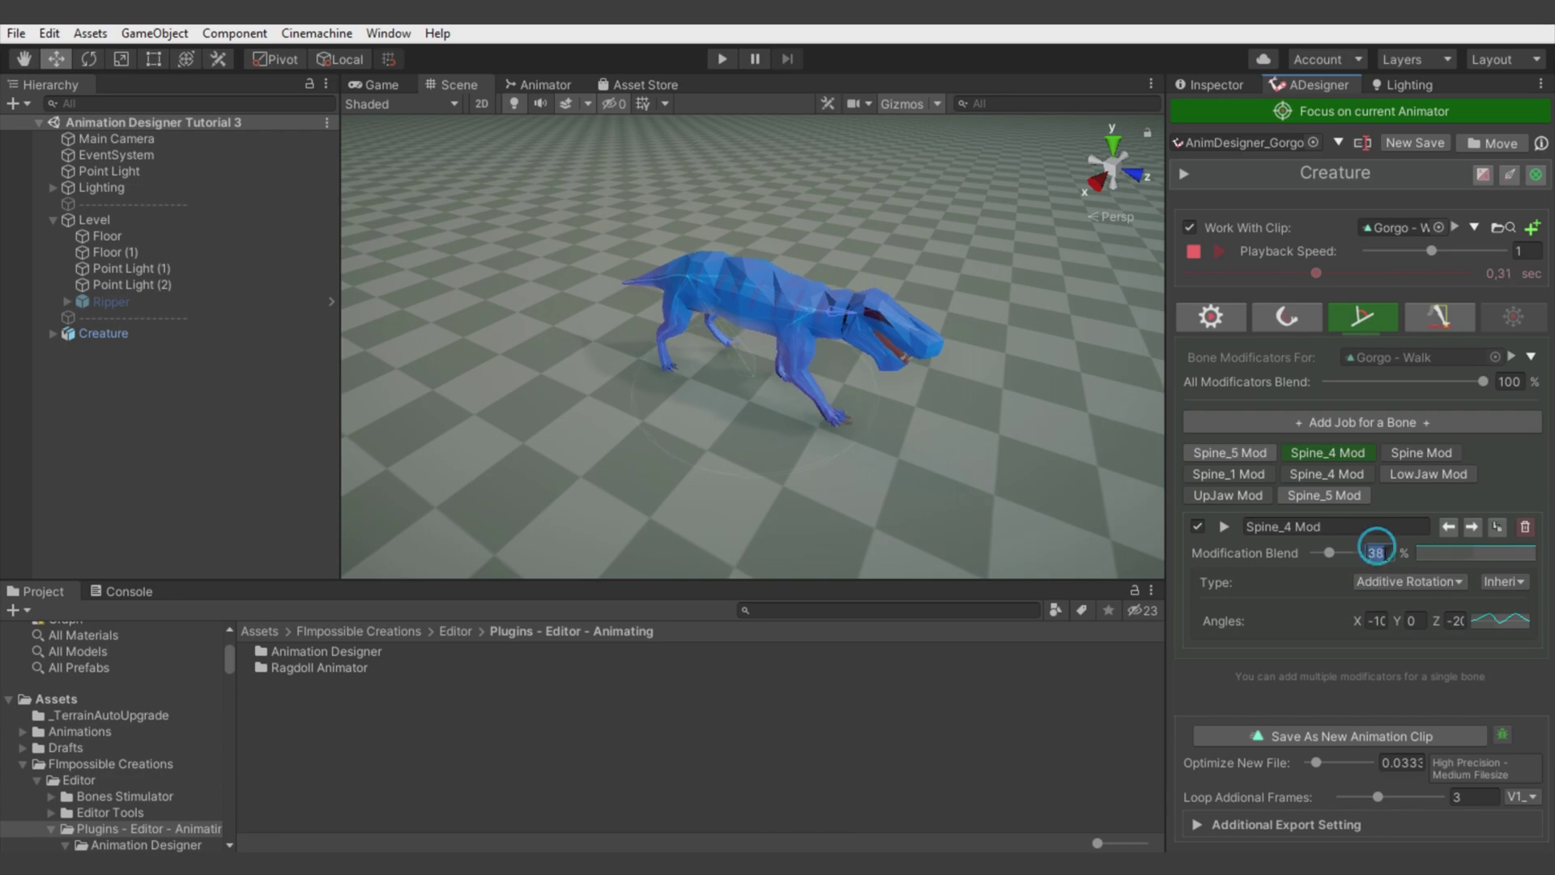
Step: Preview Spine Mod at full blend, set its blend to 14%, and go to Elasticness
{"action": "left_click", "coordinate": [1255, 454]}
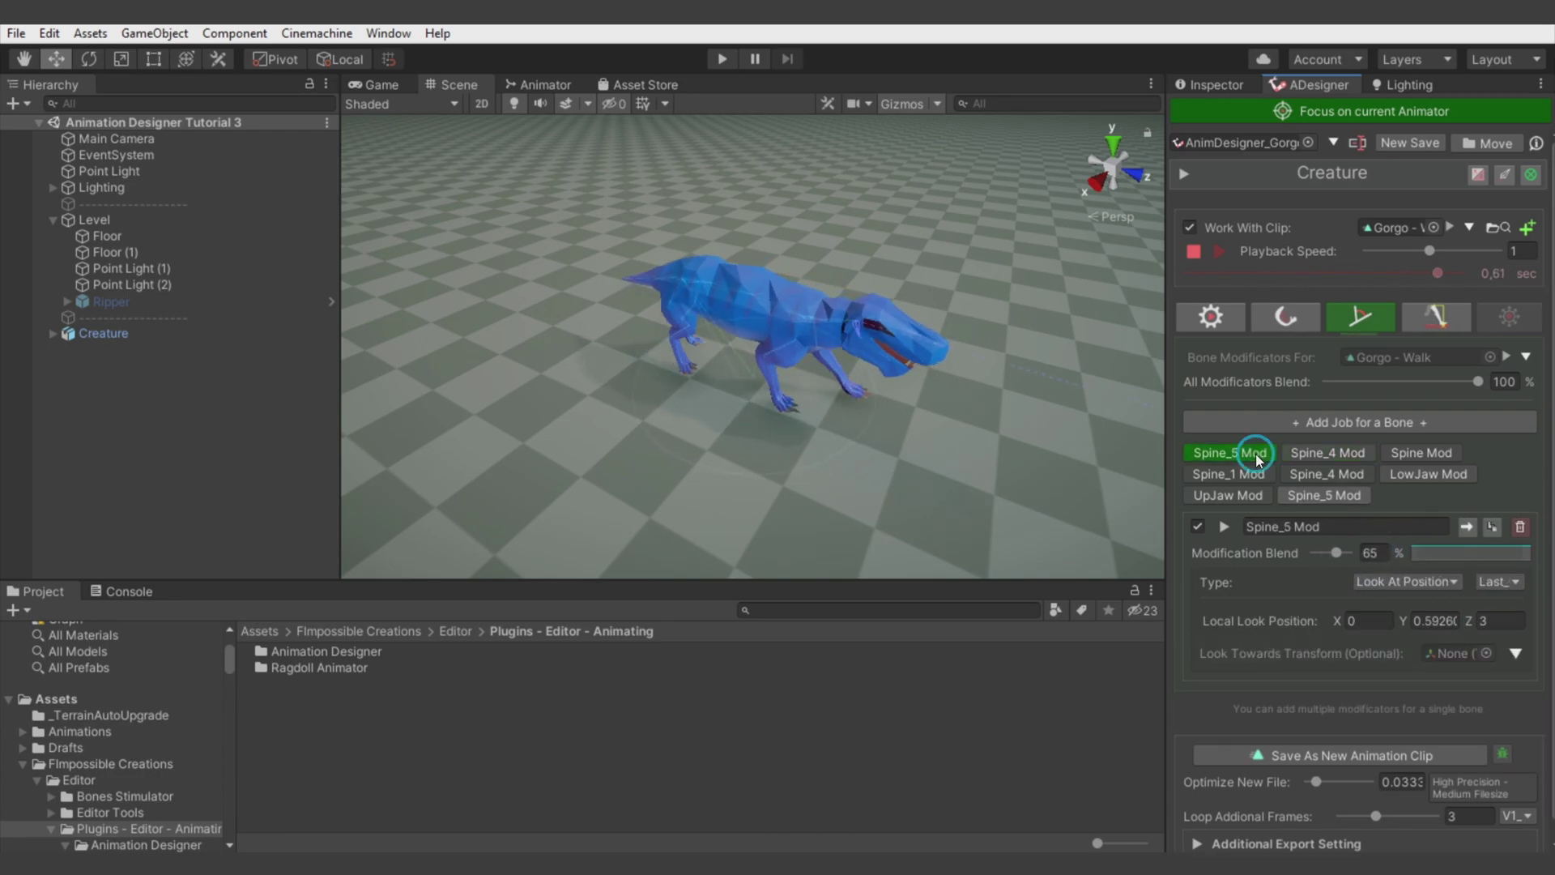
{"action": "left_click", "coordinate": [1422, 452]}
{"action": "left_click_drag", "start_coordinate": [975, 470], "coordinate": [1022, 409], "text": "alt"}
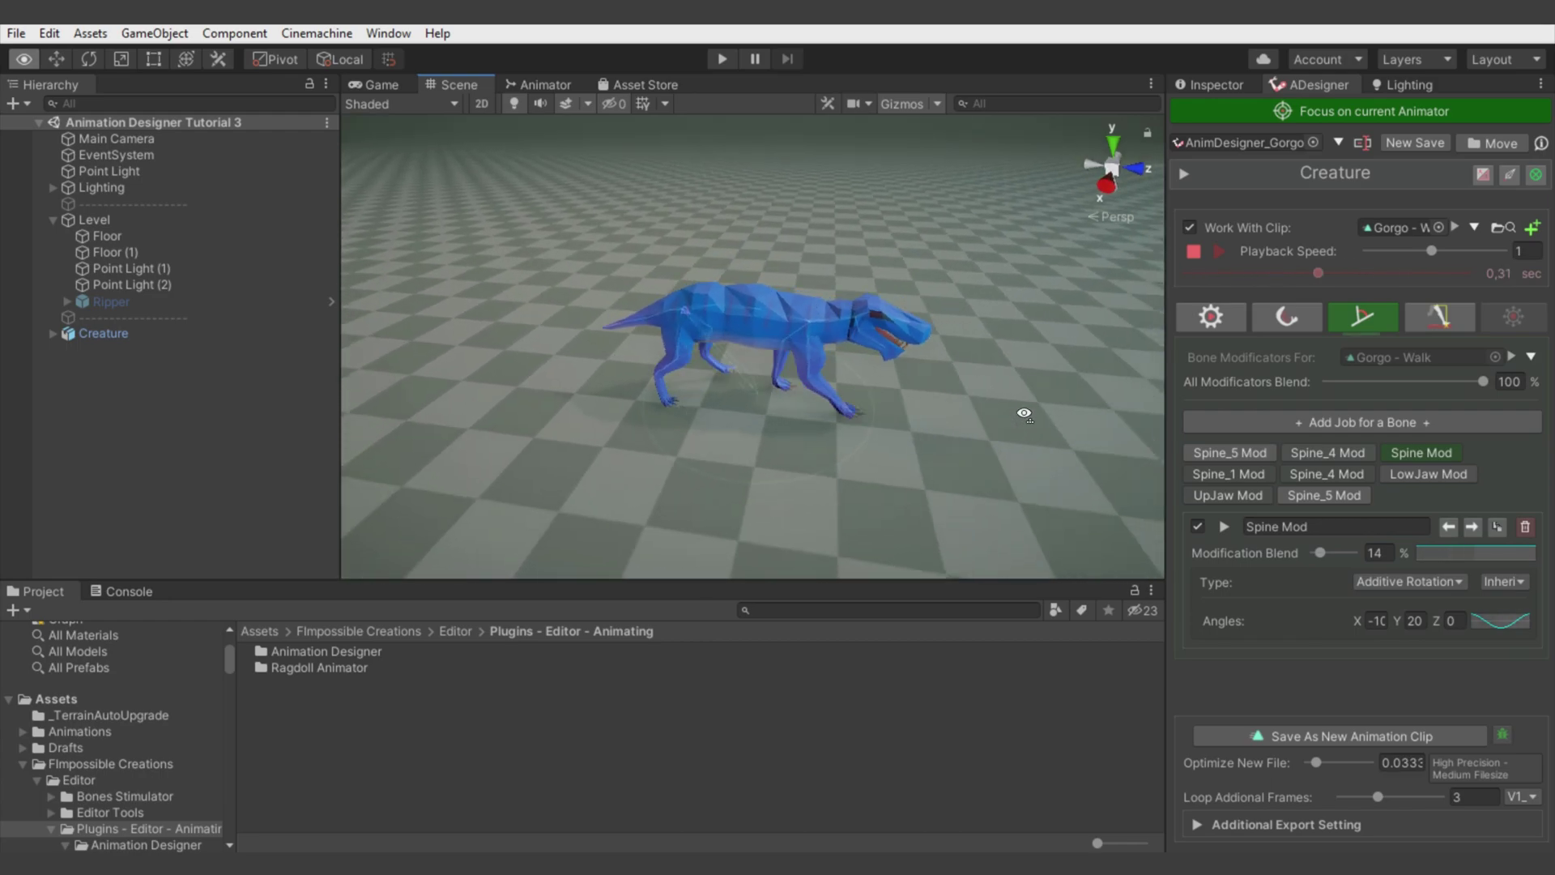
{"action": "left_click_drag", "start_coordinate": [1331, 550], "coordinate": [1422, 552]}
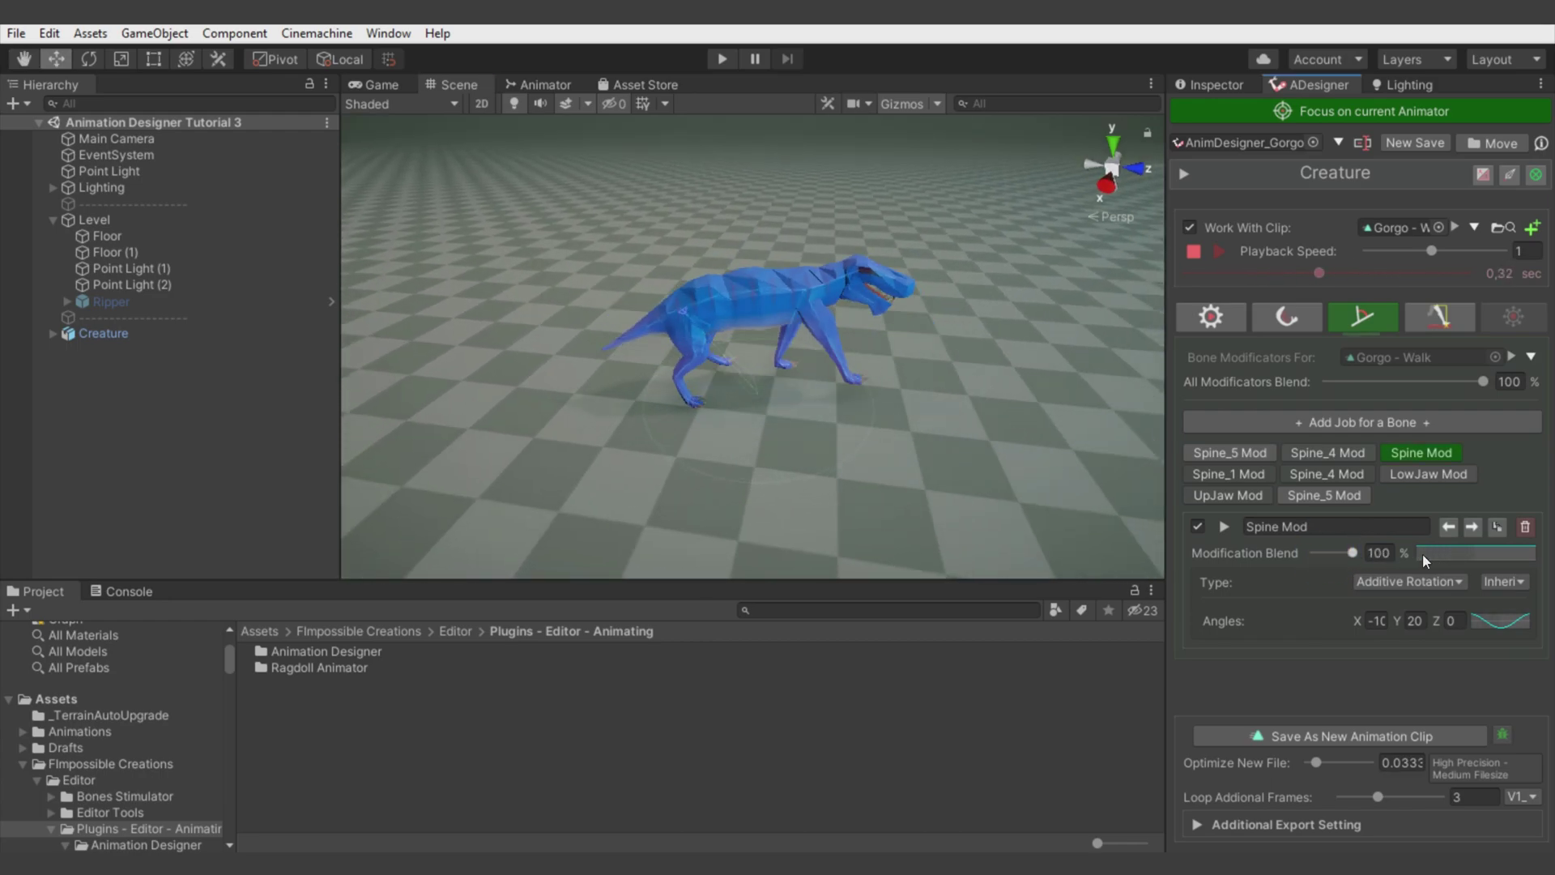
{"action": "left_click", "coordinate": [1380, 552]}
{"action": "type", "text": "14"}
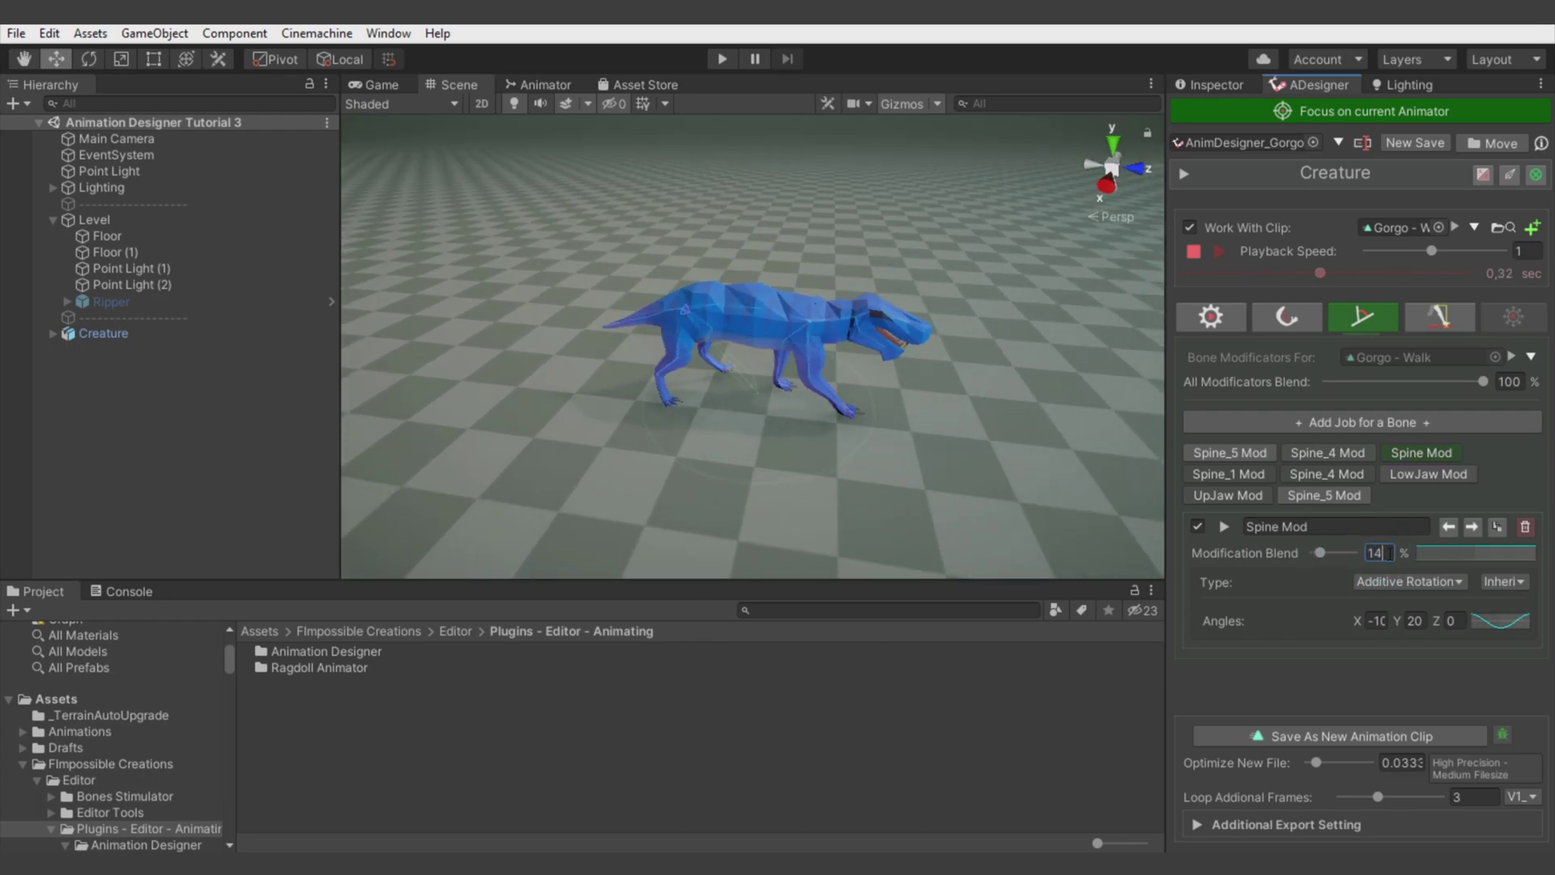
{"action": "left_click", "coordinate": [1287, 328]}
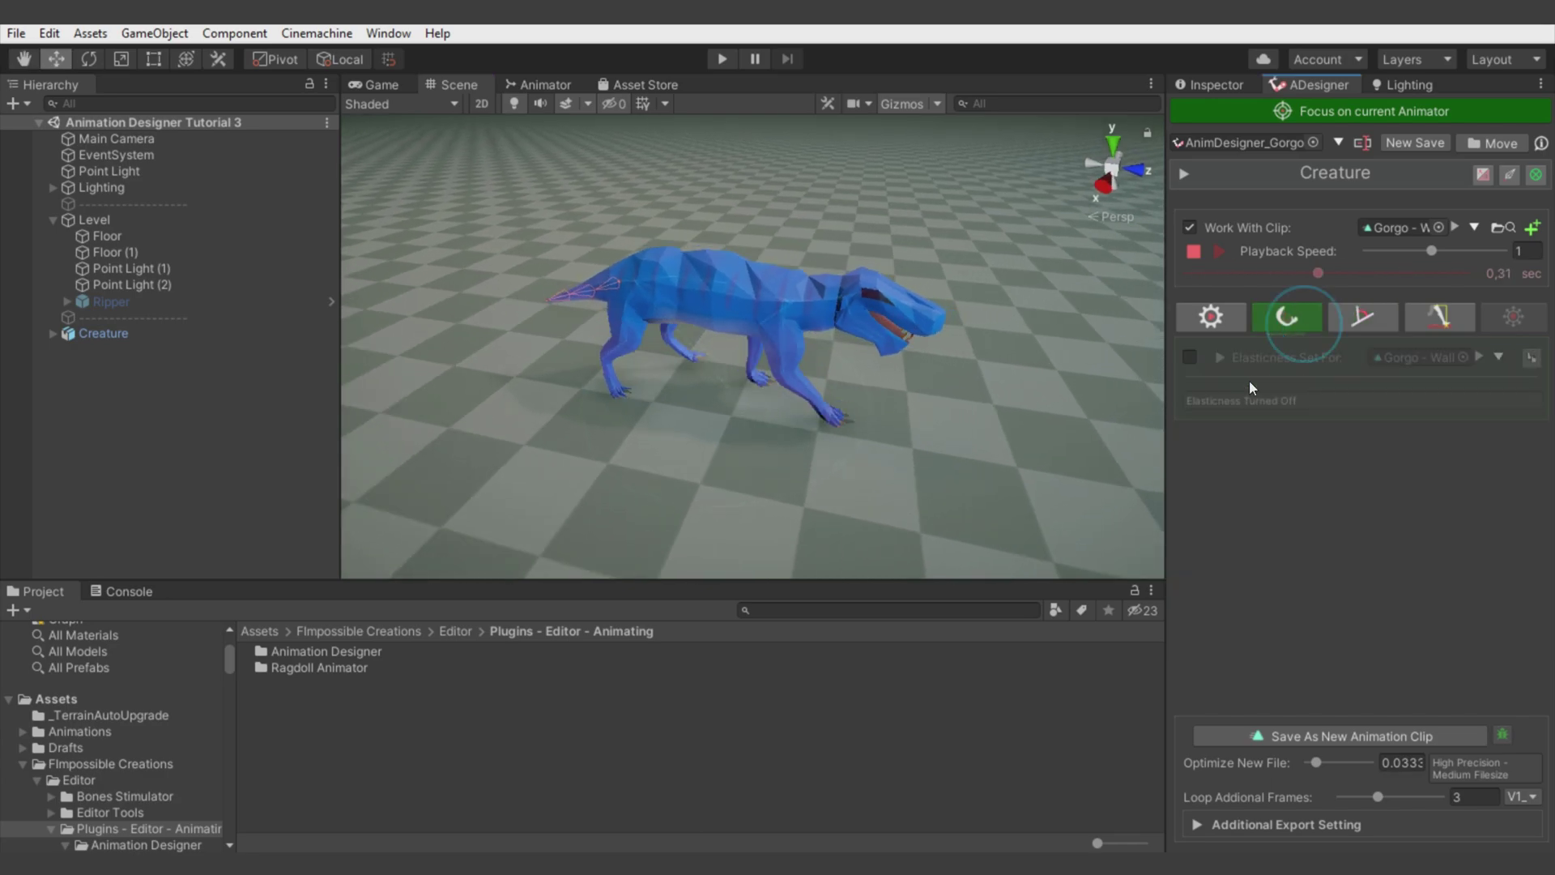
Step: Enable elasticness for the Gorgo walk, inspect the tail motion, and return to Bone Modificators
{"action": "left_click", "coordinate": [1199, 354]}
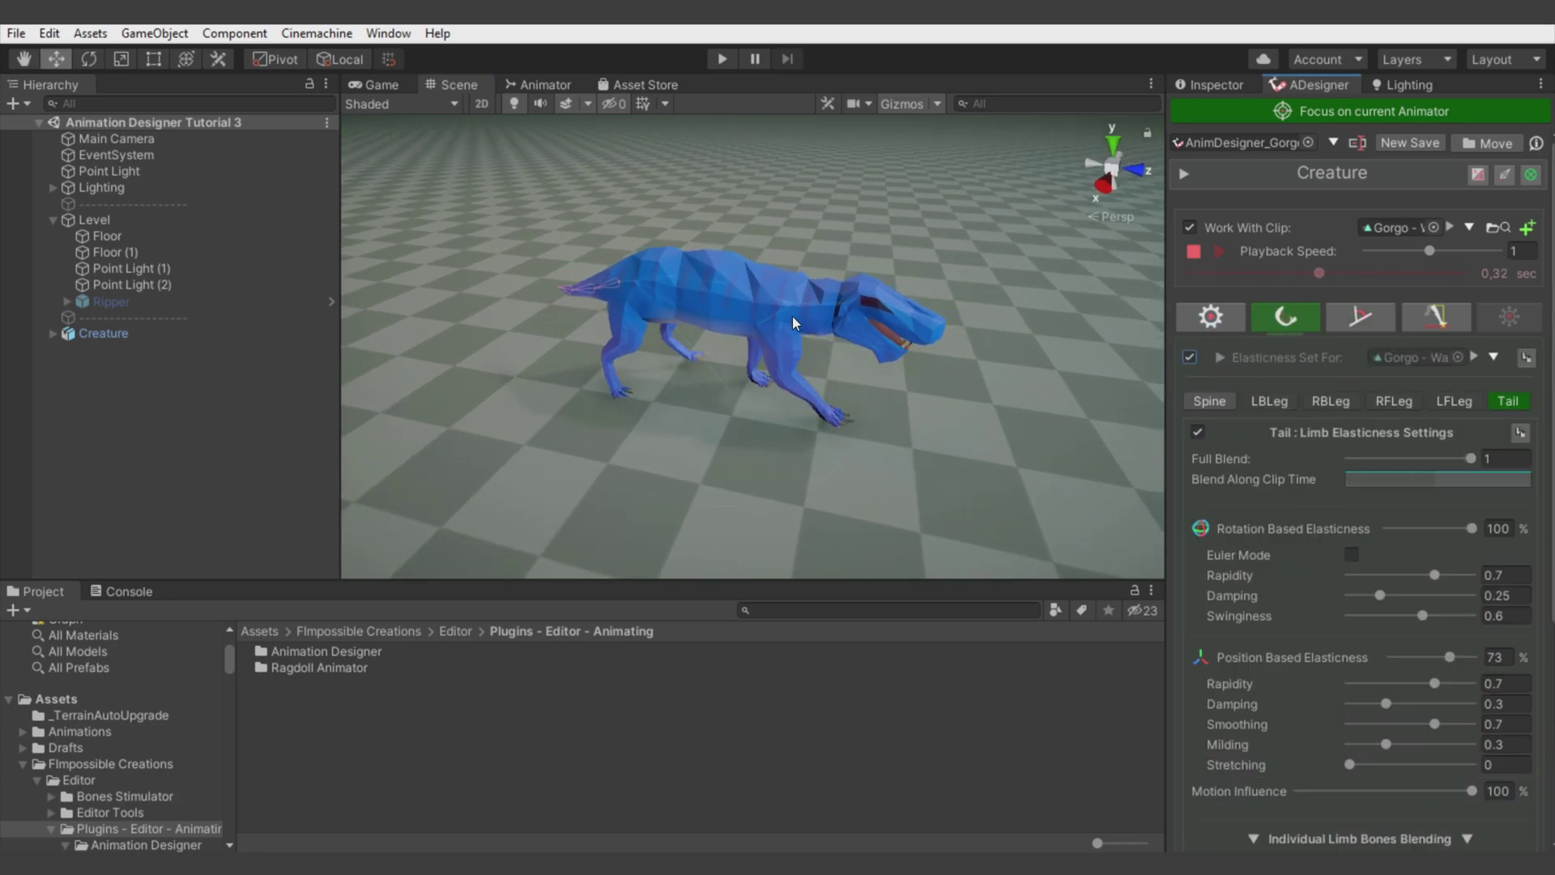
{"action": "left_click_drag", "start_coordinate": [791, 298], "coordinate": [596, 405], "text": "alt"}
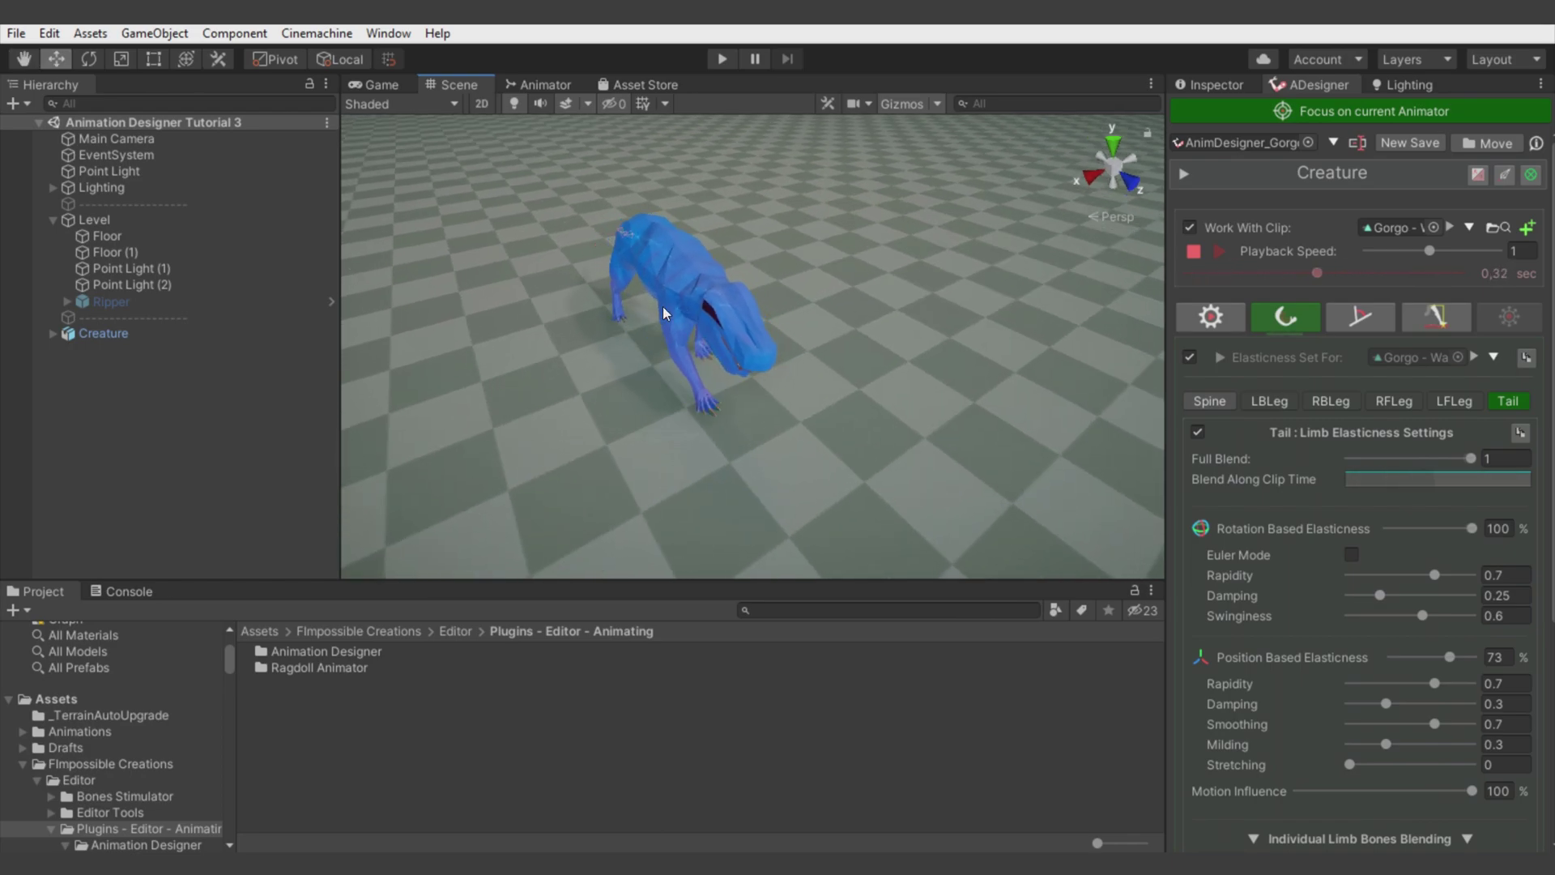
{"action": "left_click_drag", "start_coordinate": [980, 359], "coordinate": [1006, 350], "text": "alt"}
{"action": "left_click", "coordinate": [1360, 319]}
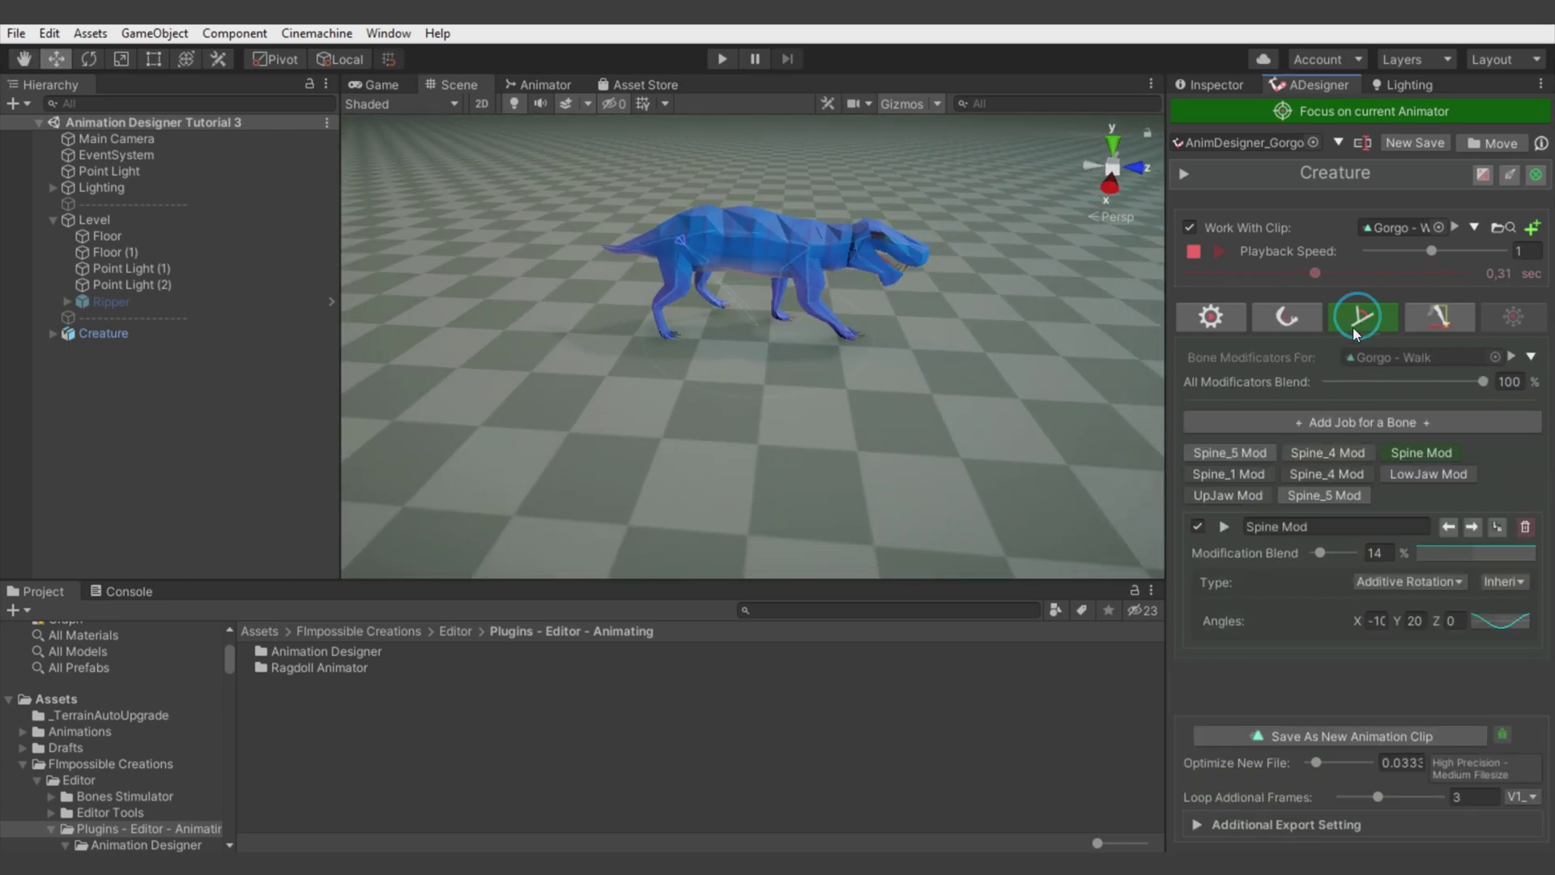
Step: Preview Spine_1 Mod at full strength, then set its blend to 10%
{"action": "left_click", "coordinate": [1246, 474]}
{"action": "left_click_drag", "start_coordinate": [766, 417], "coordinate": [770, 321], "text": "alt"}
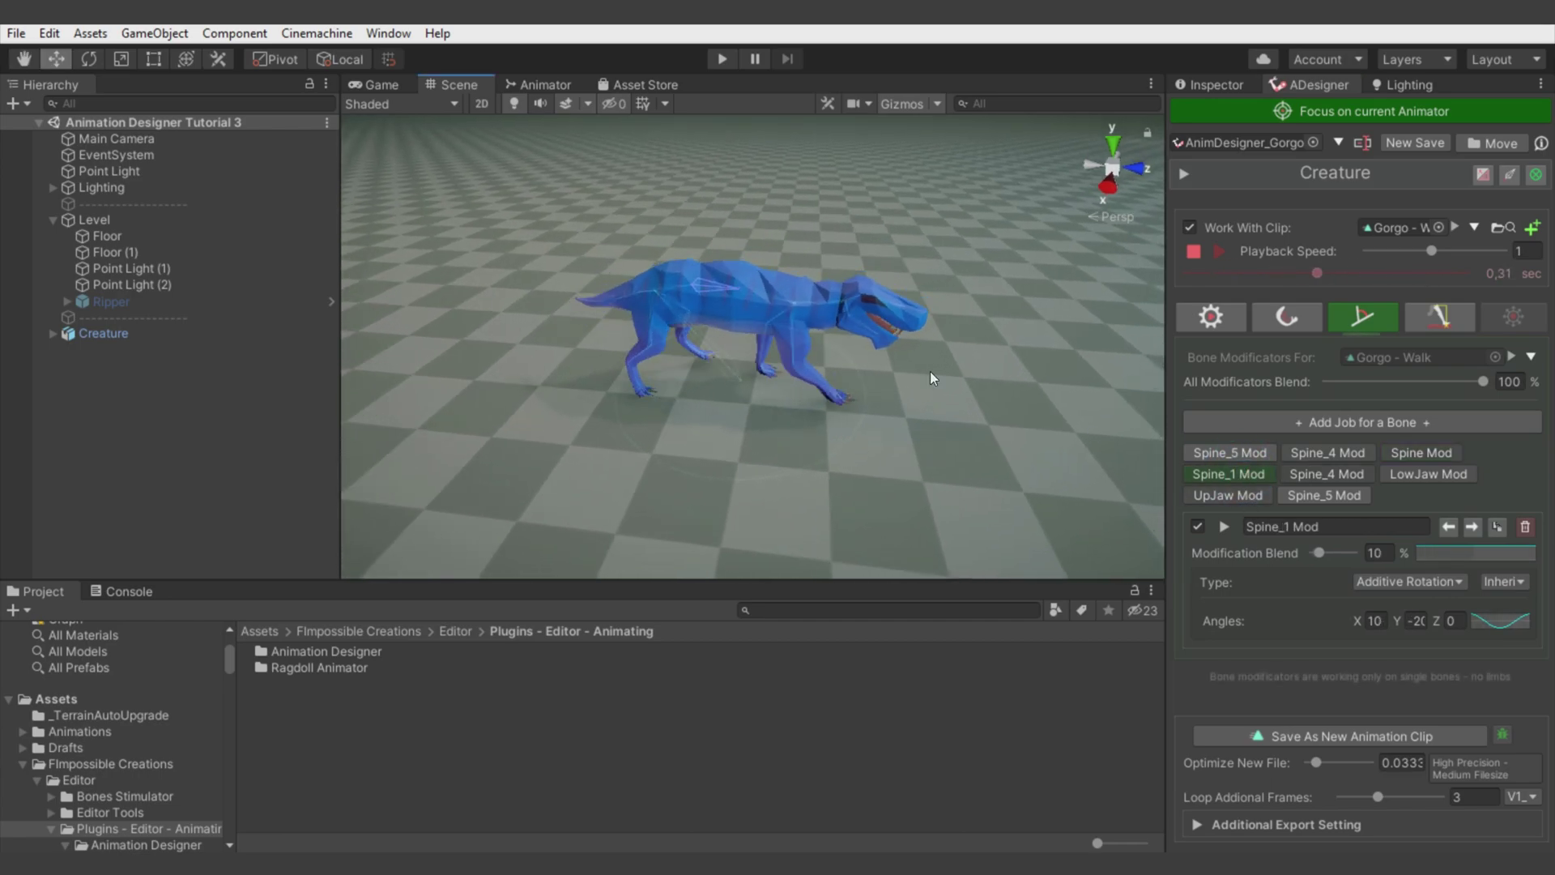
{"action": "left_click_drag", "start_coordinate": [1321, 550], "coordinate": [1420, 547]}
{"action": "left_click", "coordinate": [1378, 552]}
{"action": "type", "text": "10"}
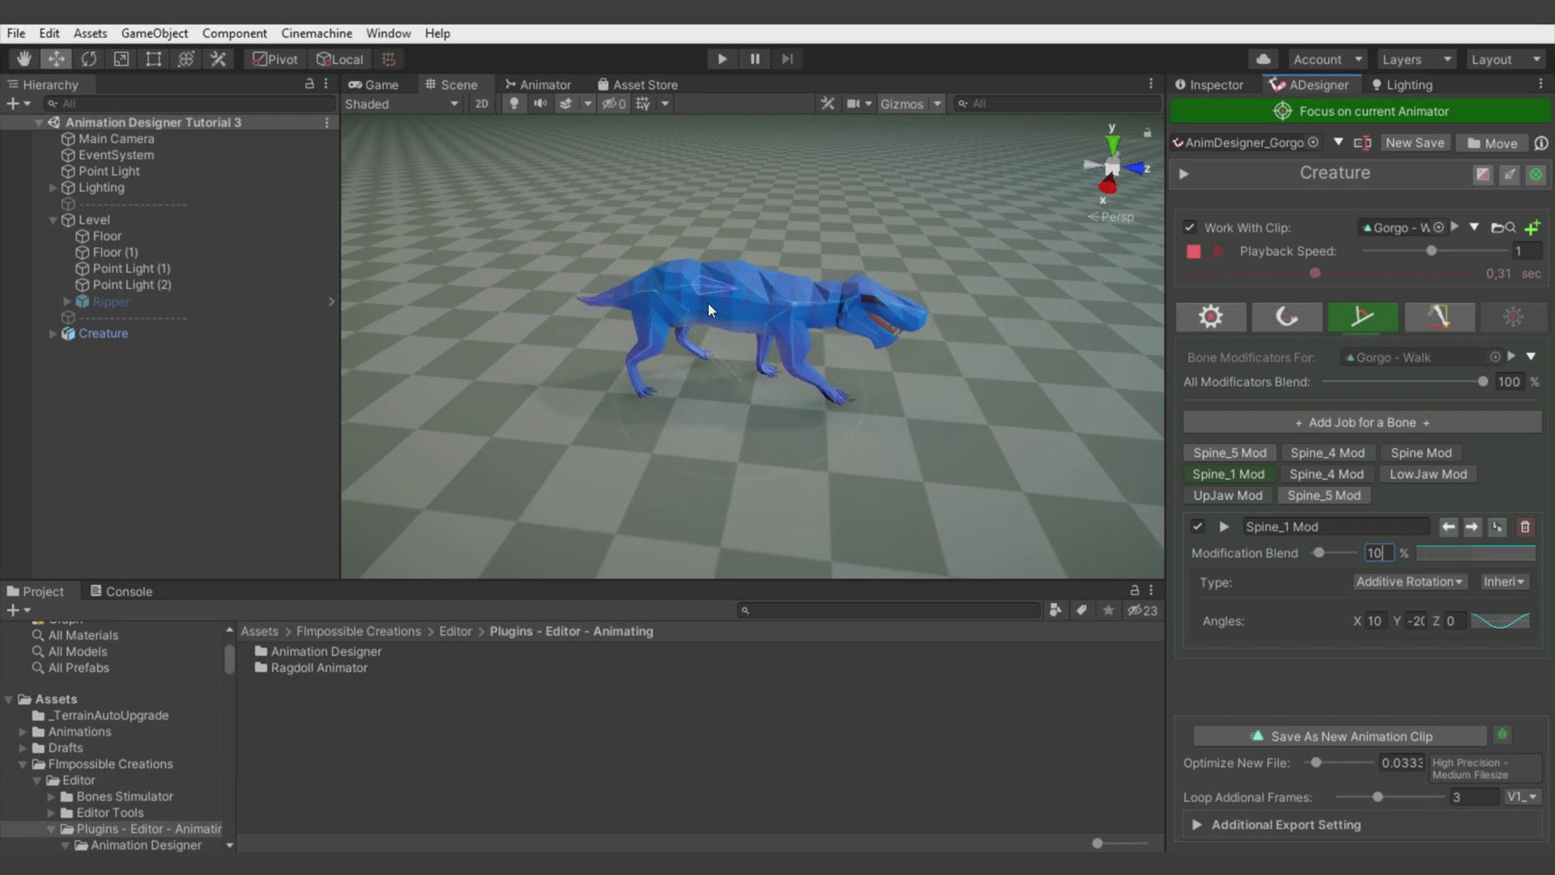
{"action": "left_click_drag", "start_coordinate": [852, 424], "coordinate": [939, 368], "text": "alt"}
Step: Toggle Spine_4 Mod off and on, view LowJaw Mod, then untick Work With Clip
{"action": "left_click", "coordinate": [1315, 470]}
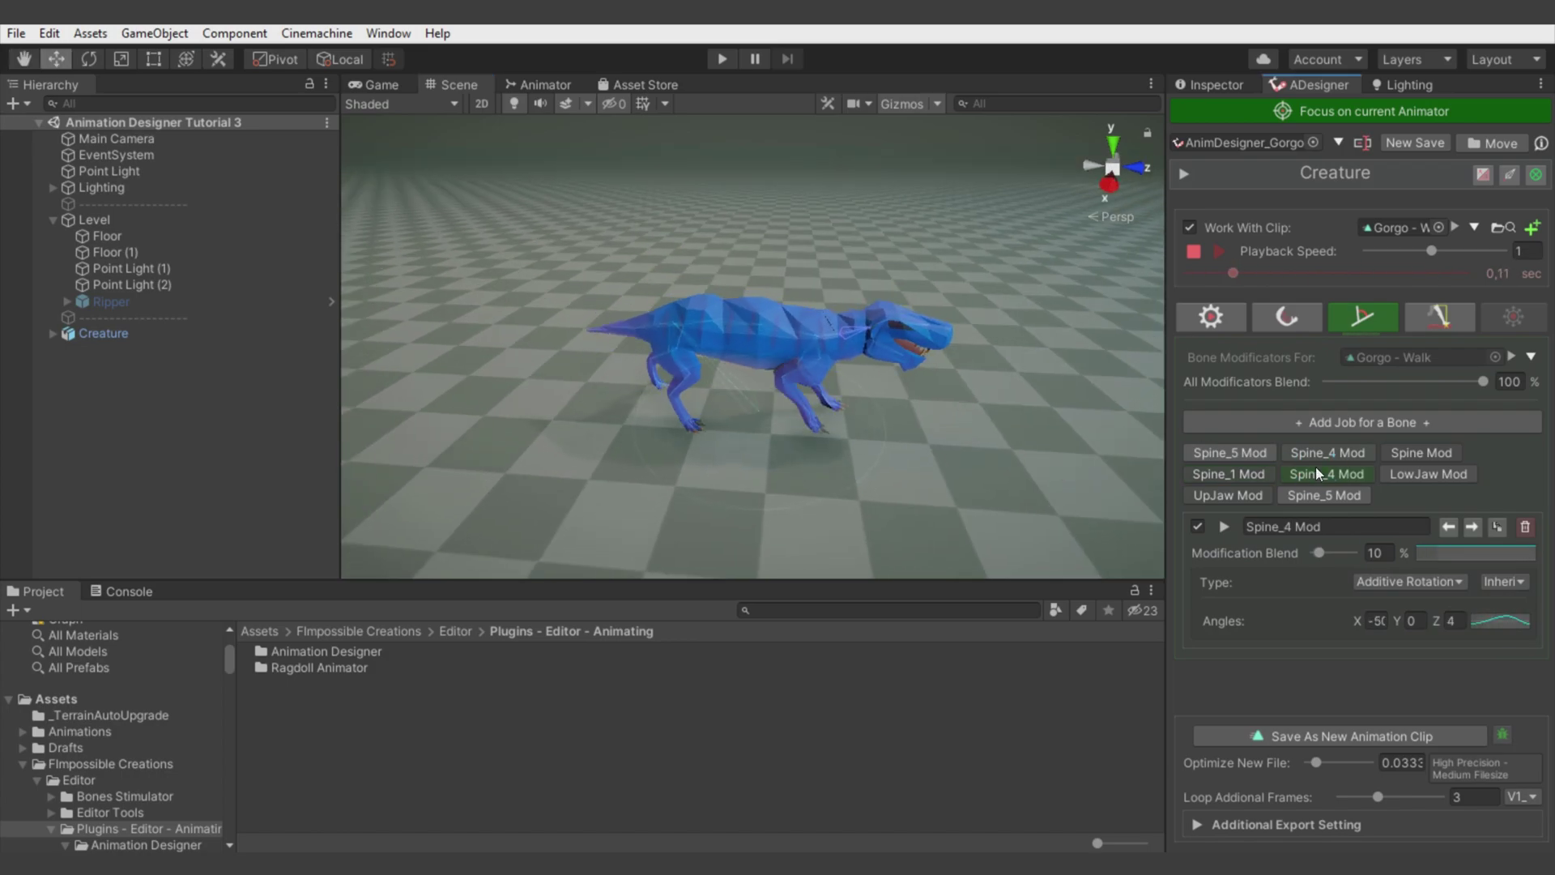
{"action": "left_click", "coordinate": [1197, 526]}
{"action": "left_click", "coordinate": [1198, 526]}
{"action": "left_click", "coordinate": [1428, 474]}
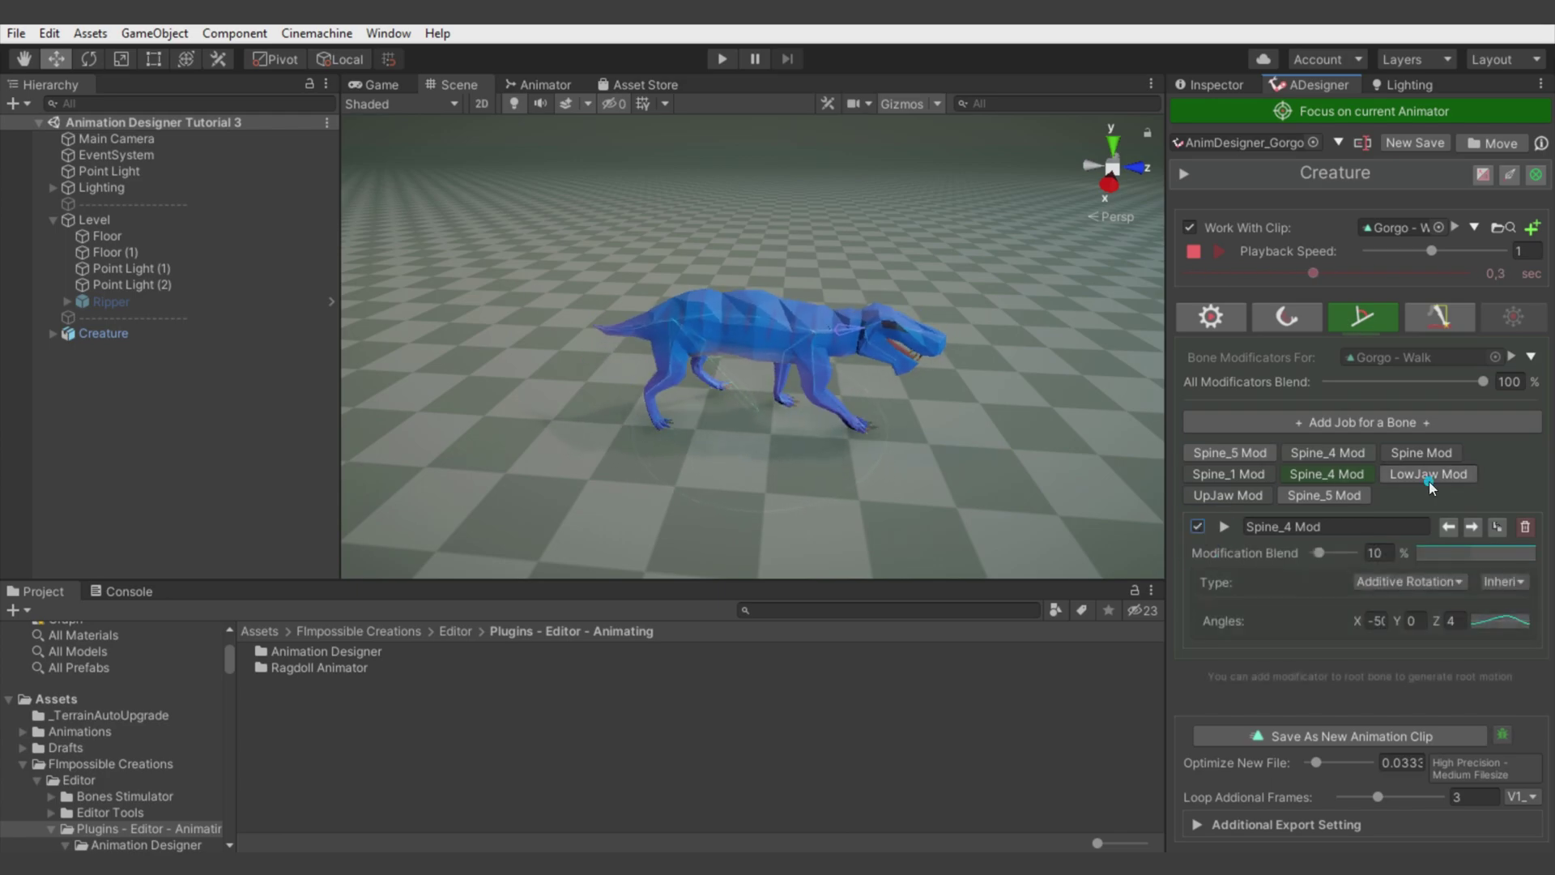
{"action": "left_click_drag", "start_coordinate": [858, 349], "coordinate": [891, 405], "text": "alt"}
{"action": "left_click", "coordinate": [1188, 229]}
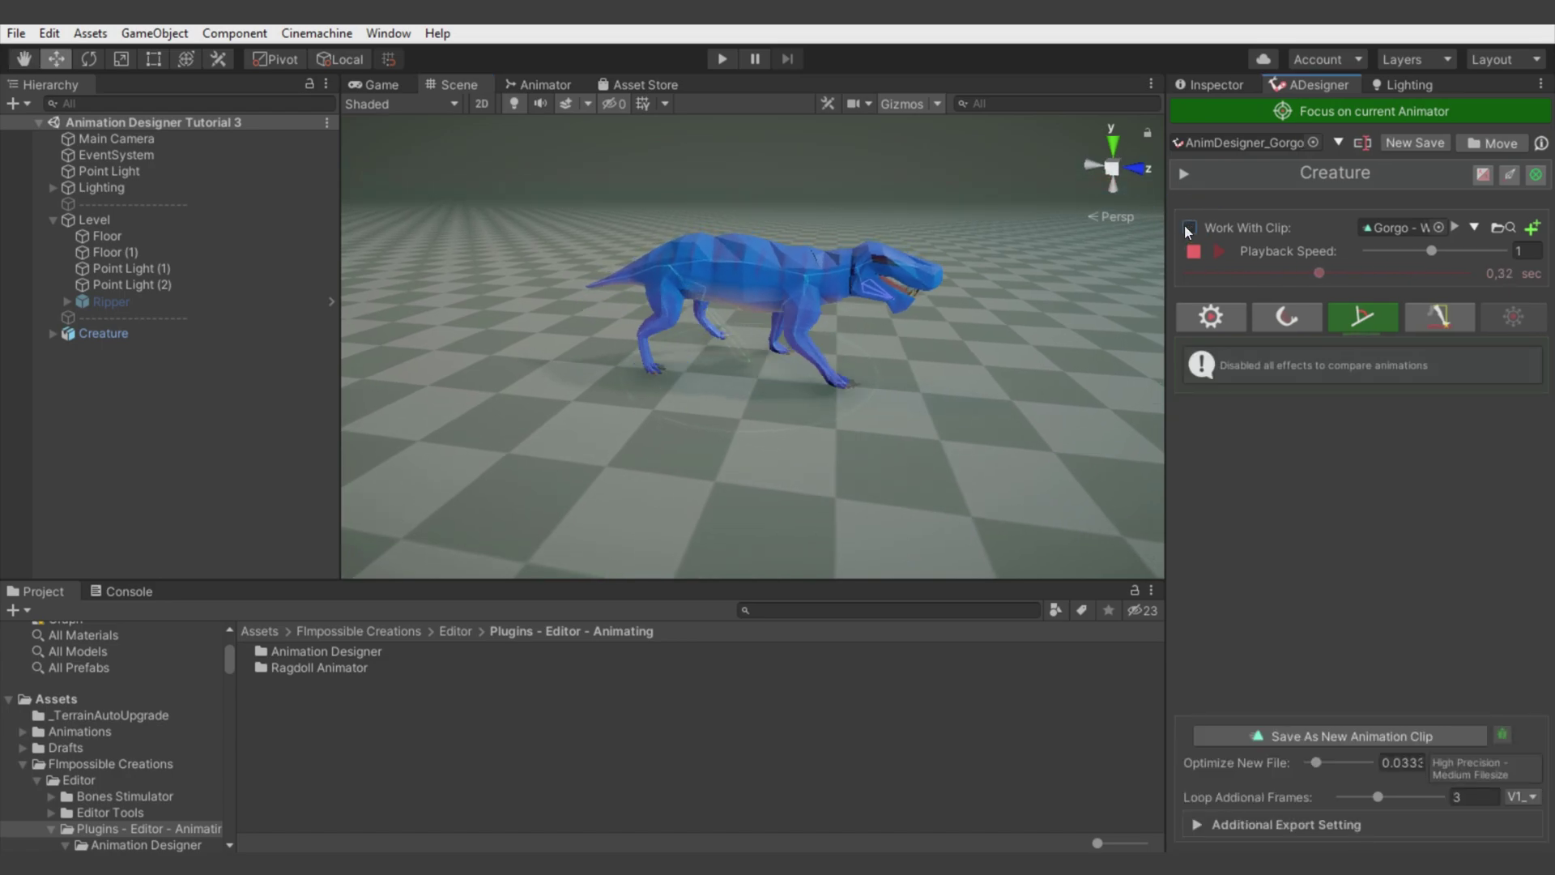
{"action": "left_click", "coordinate": [1188, 229]}
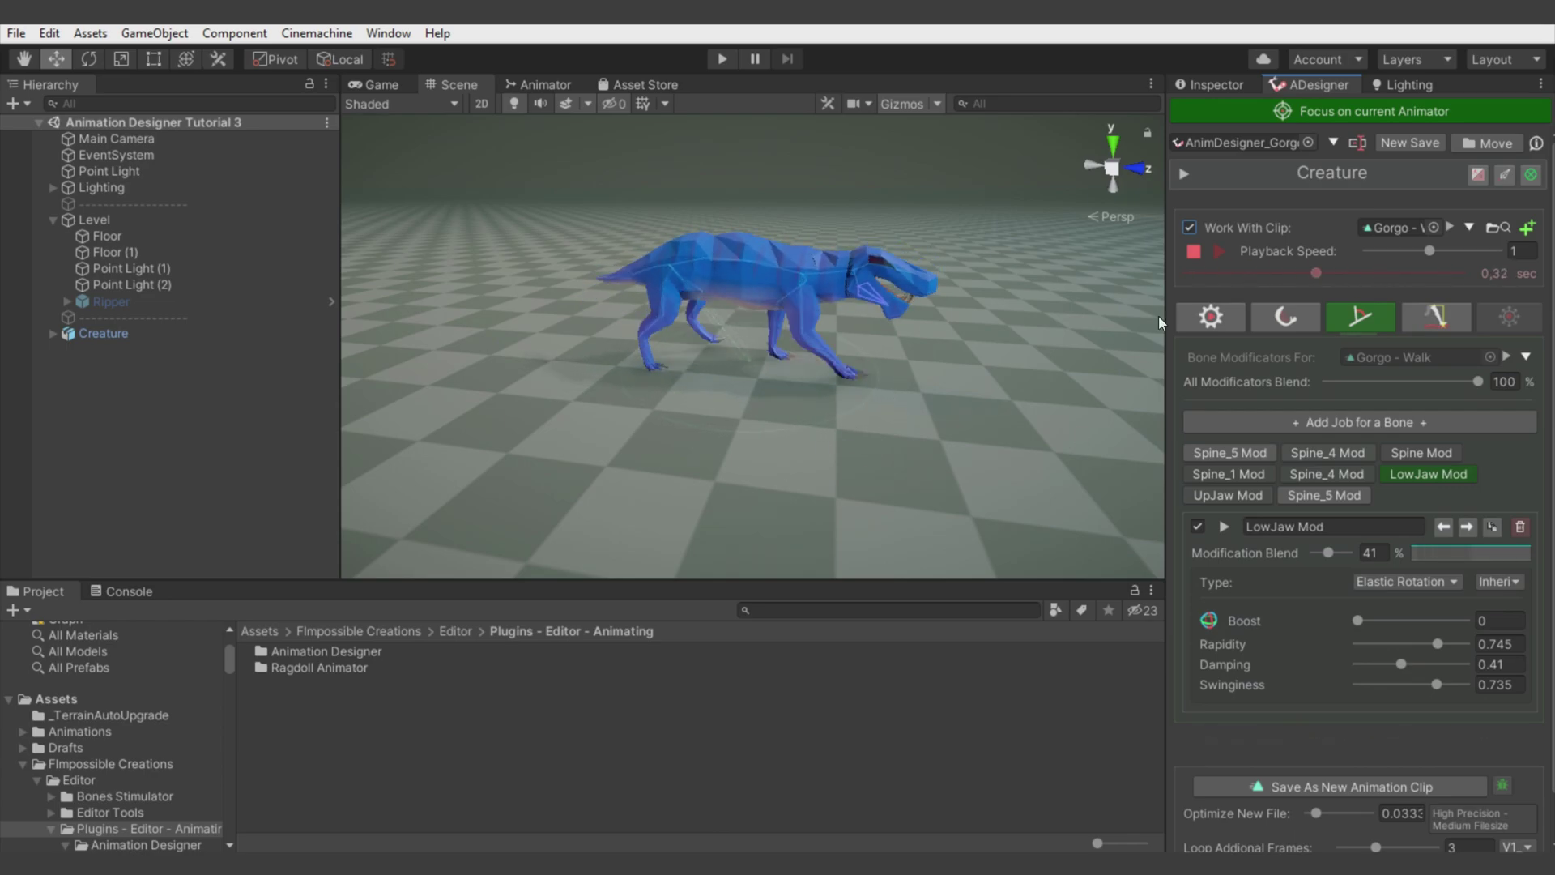
{"action": "left_click", "coordinate": [1189, 227]}
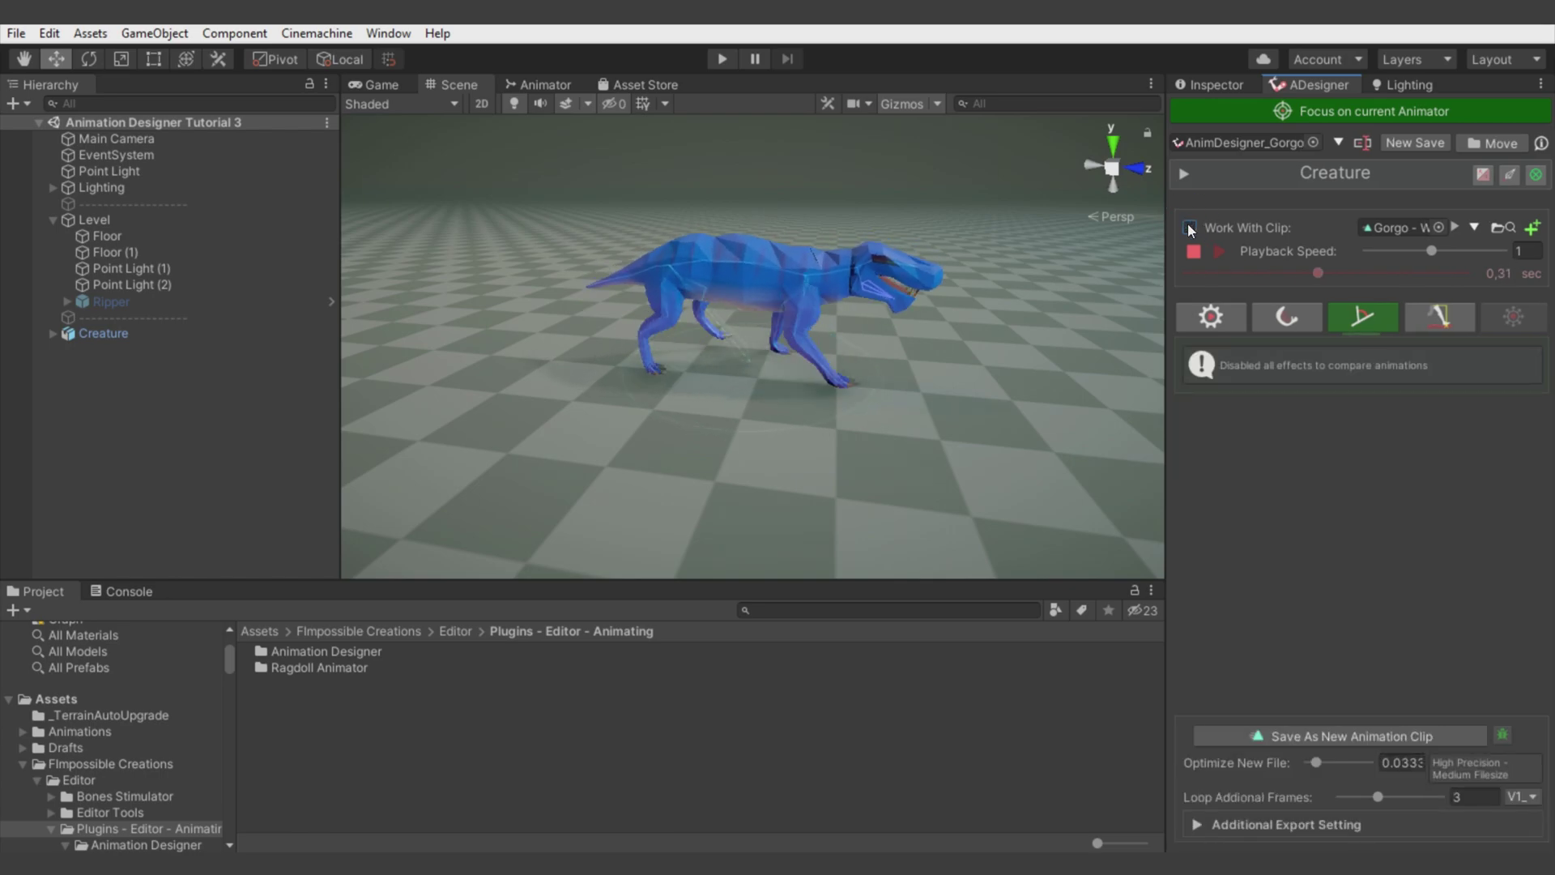